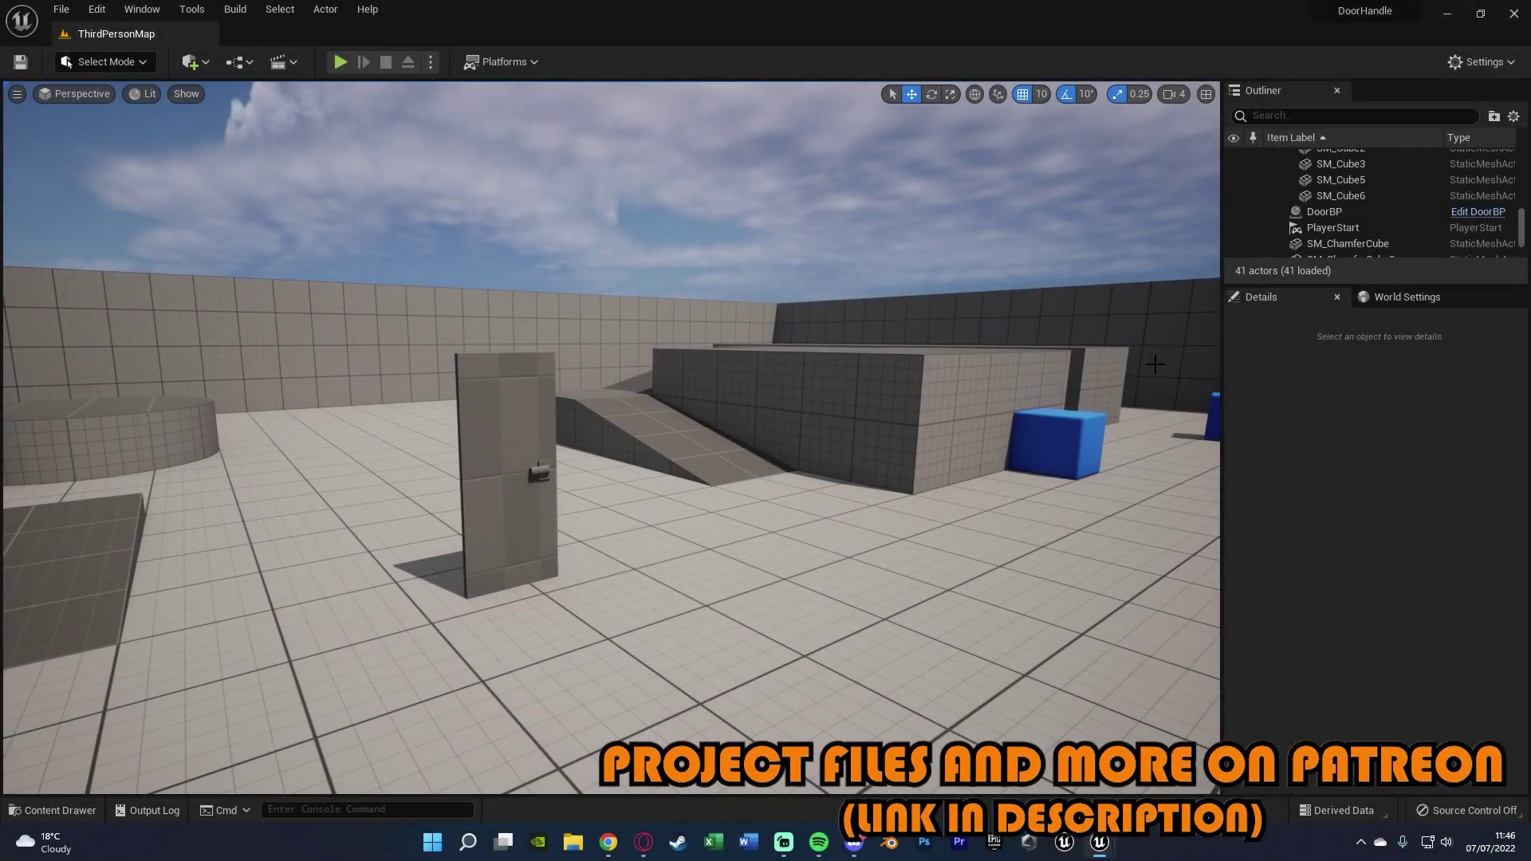
Step: Examine the existing door and its handle in the level from several distances and angles
{"action": "right_click_drag", "start_coordinate": [617, 501], "coordinate": [511, 510]}
{"action": "key", "text": "w"}
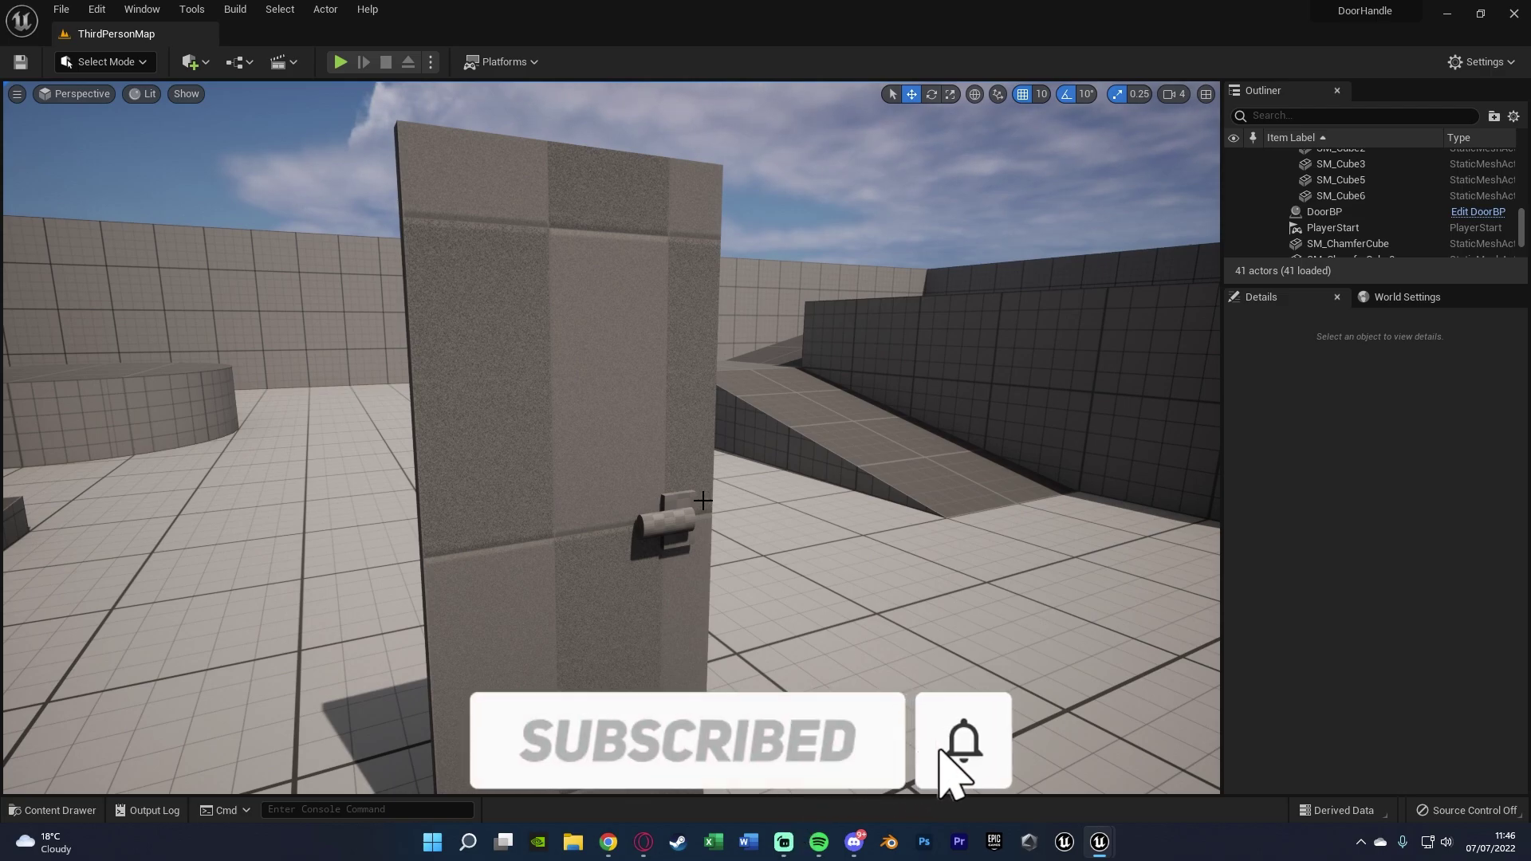
{"action": "key", "text": "s"}
{"action": "right_click_drag", "start_coordinate": [702, 501], "coordinate": [622, 495]}
{"action": "key", "text": "d"}
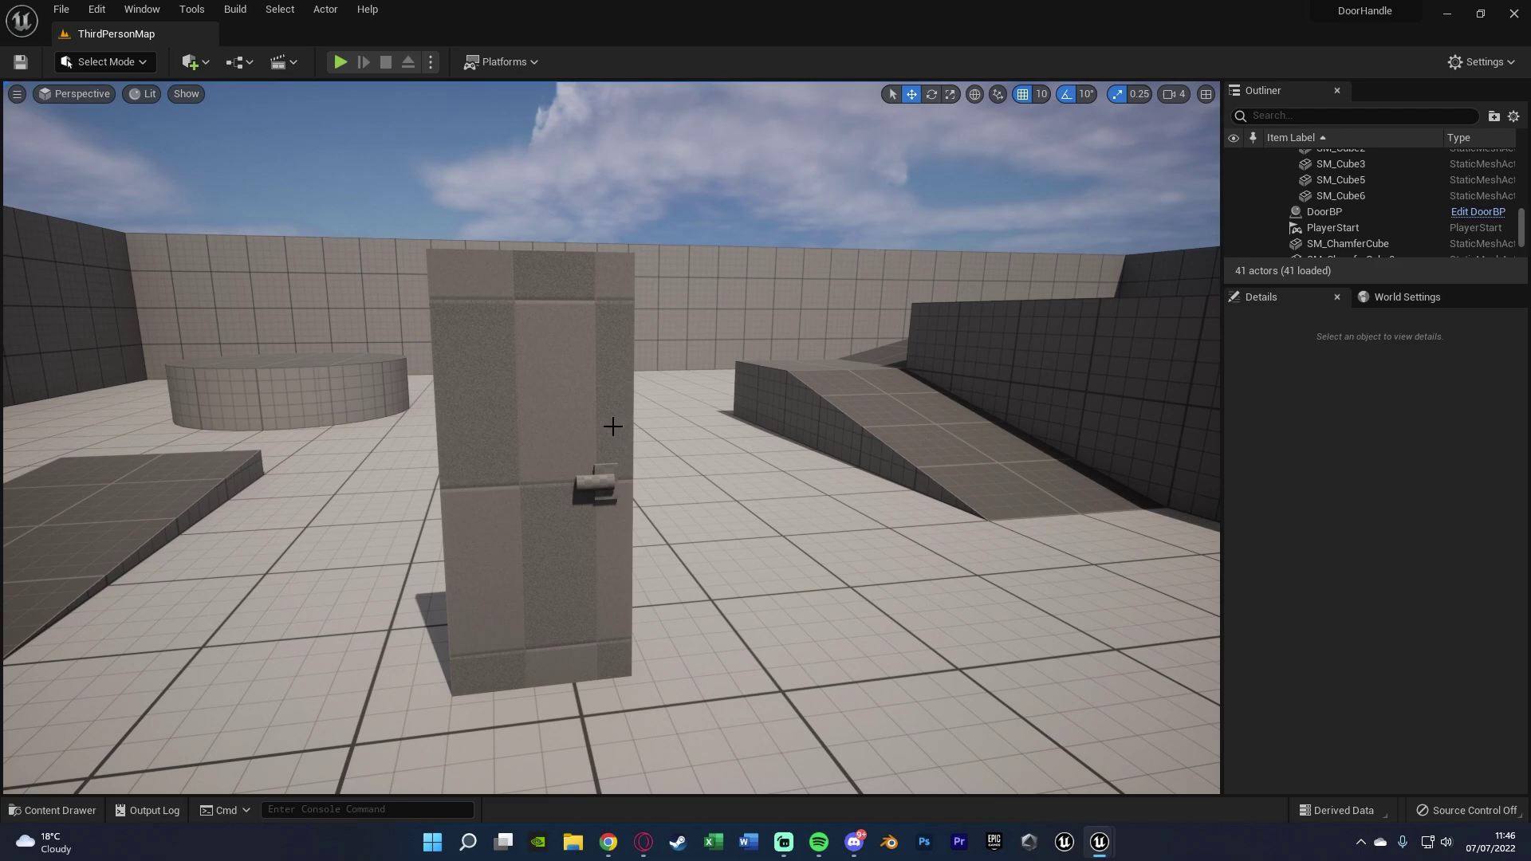
{"action": "key", "text": "s"}
{"action": "mouse_move", "coordinate": [634, 392]}
{"action": "right_mouse_down"}
{"action": "mouse_move", "coordinate": [622, 398]}
{"action": "mouse_move", "coordinate": [633, 390]}
{"action": "right_mouse_up"}
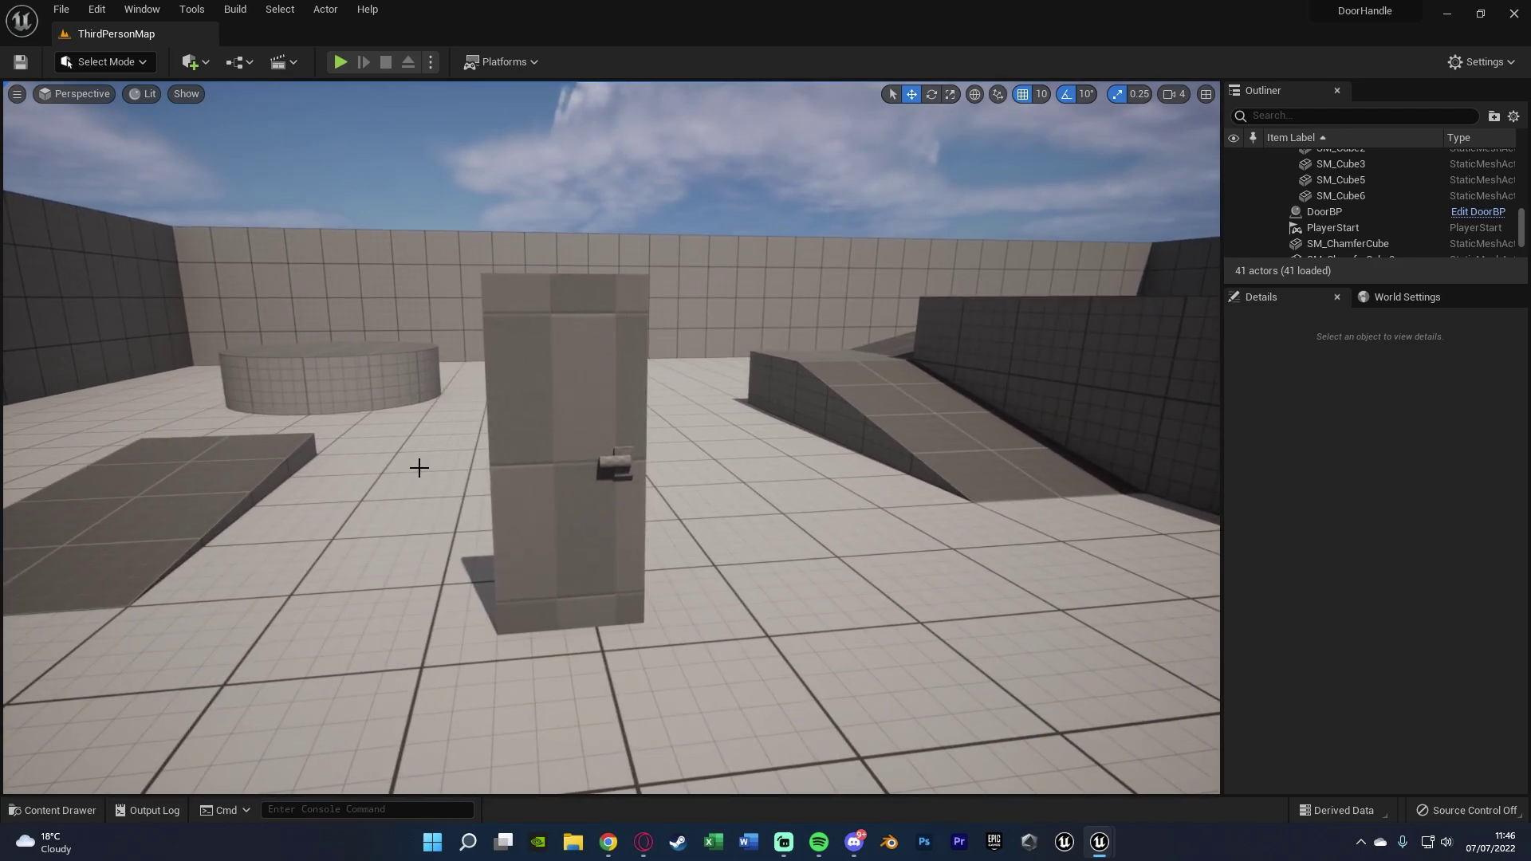
Step: Play the level and open and close the door from the front to test the handle
{"action": "left_click", "coordinate": [341, 63]}
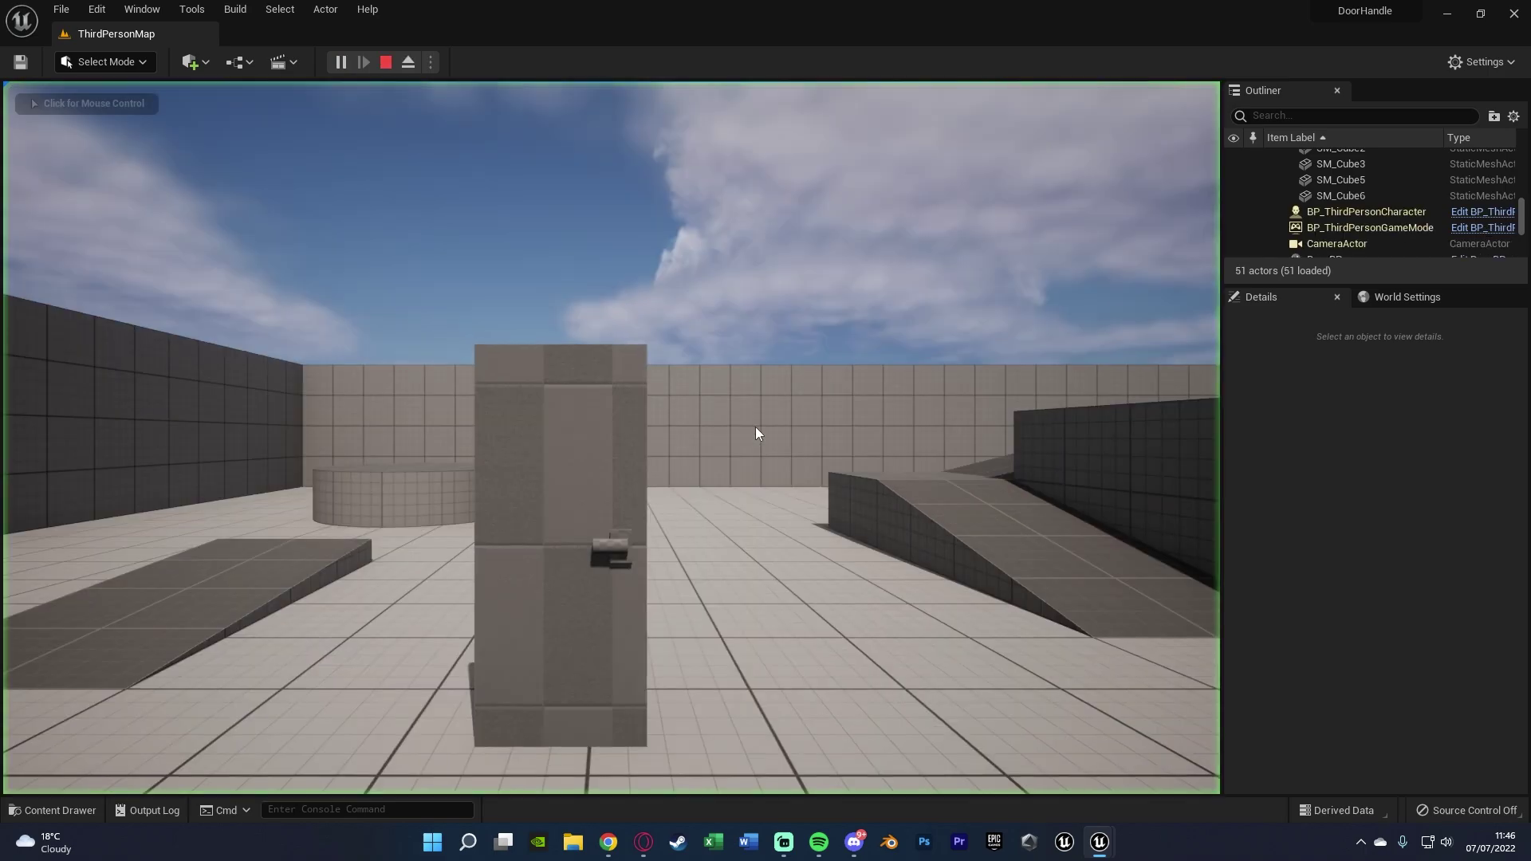
{"action": "key", "text": "w"}
{"action": "key", "text": "e"}
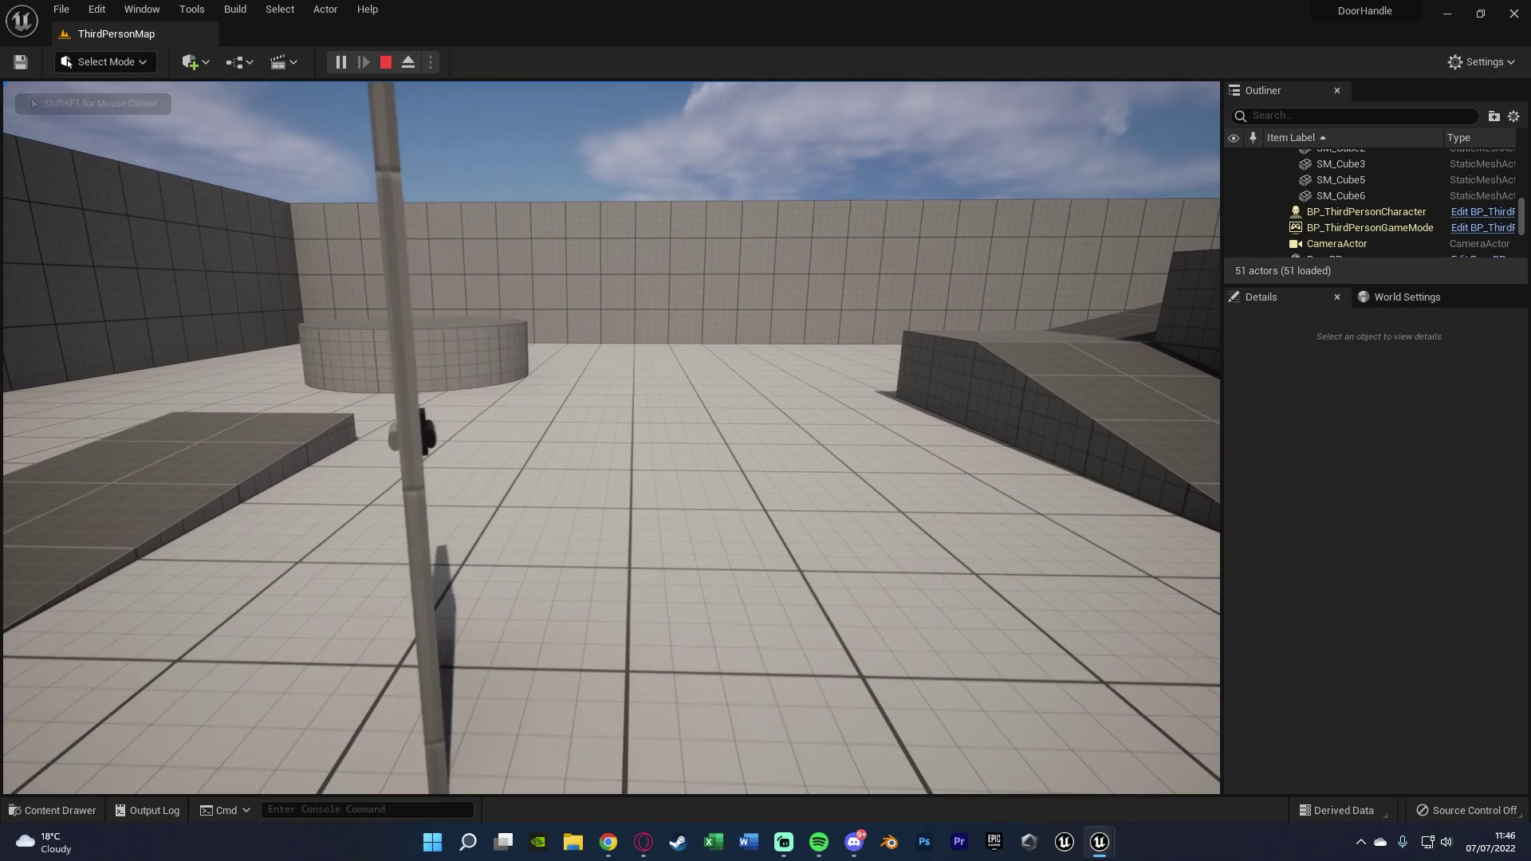
{"action": "key", "text": "d"}
{"action": "key", "text": "s"}
{"action": "key", "text": "e"}
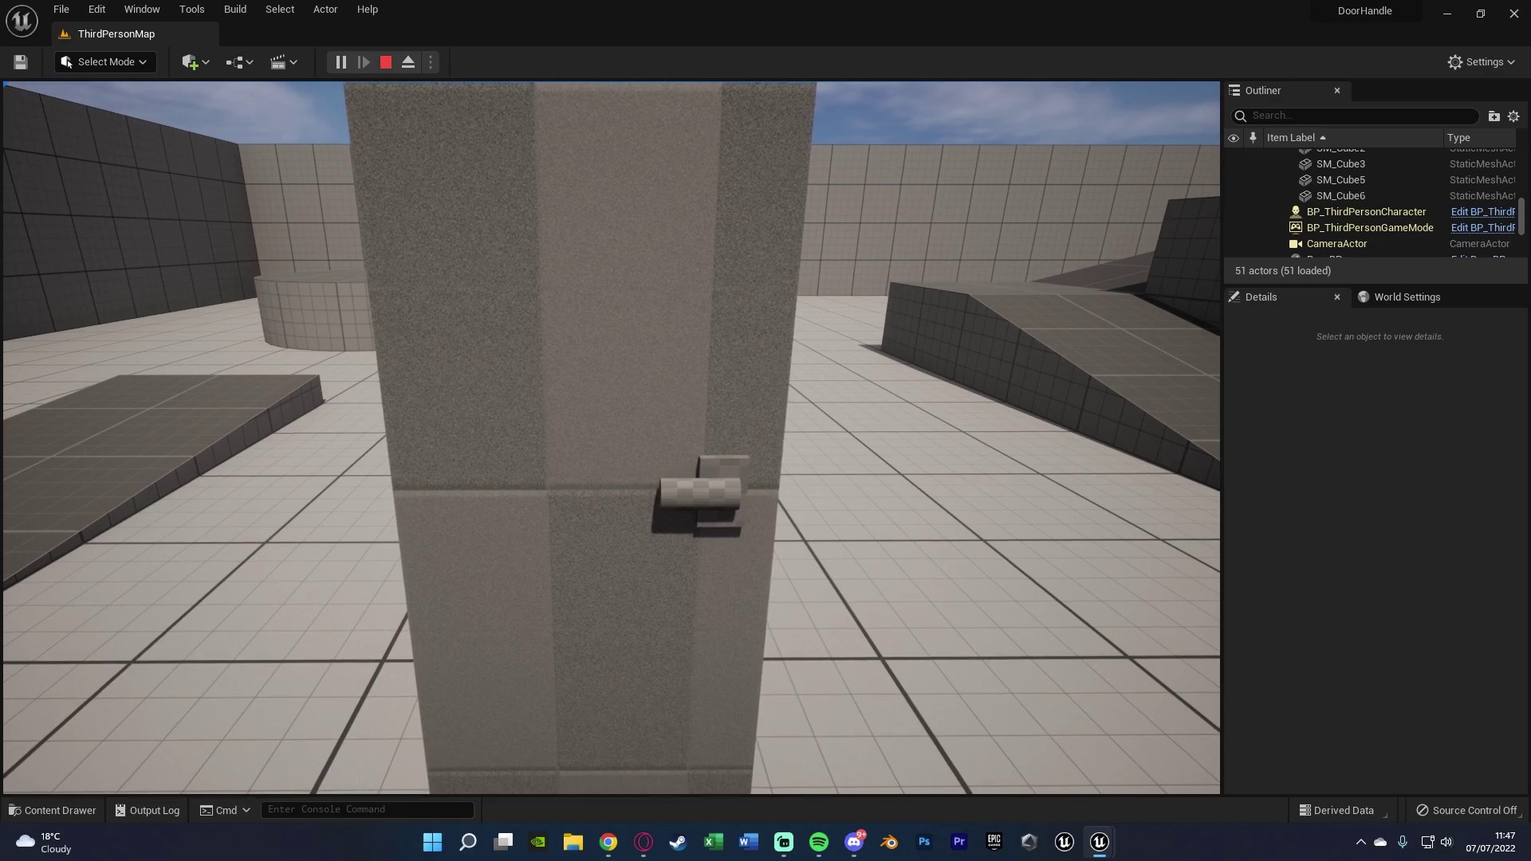
Step: Open and close the door repeatedly from both sides to check the handle's turning motion, and end the play session
{"action": "key", "text": "e"}
{"action": "key", "text": "d"}
{"action": "key", "text": "w"}
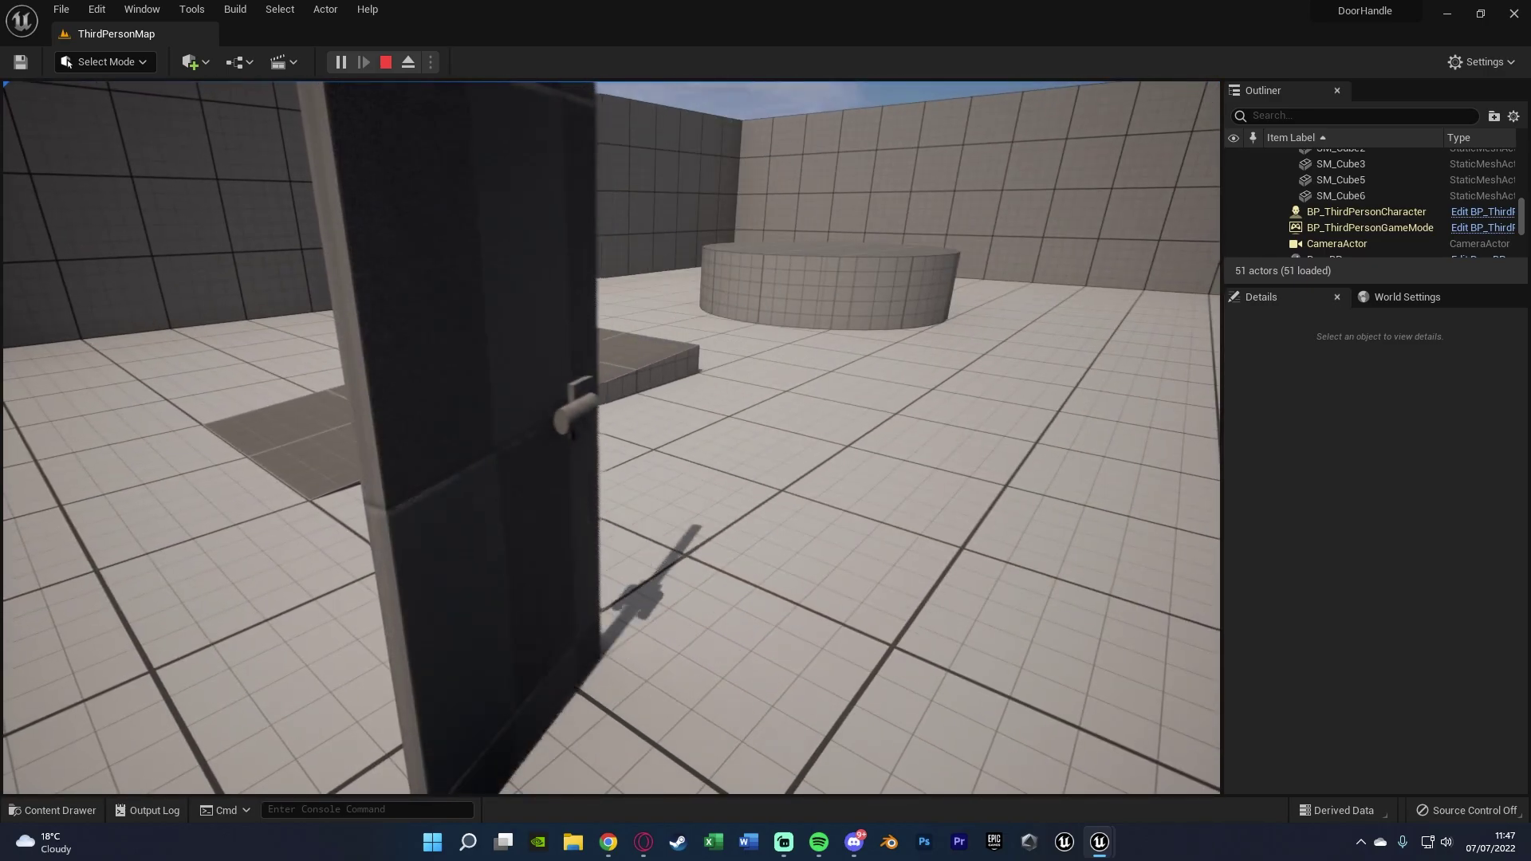
{"action": "key", "text": "e"}
{"action": "key", "text": "a"}
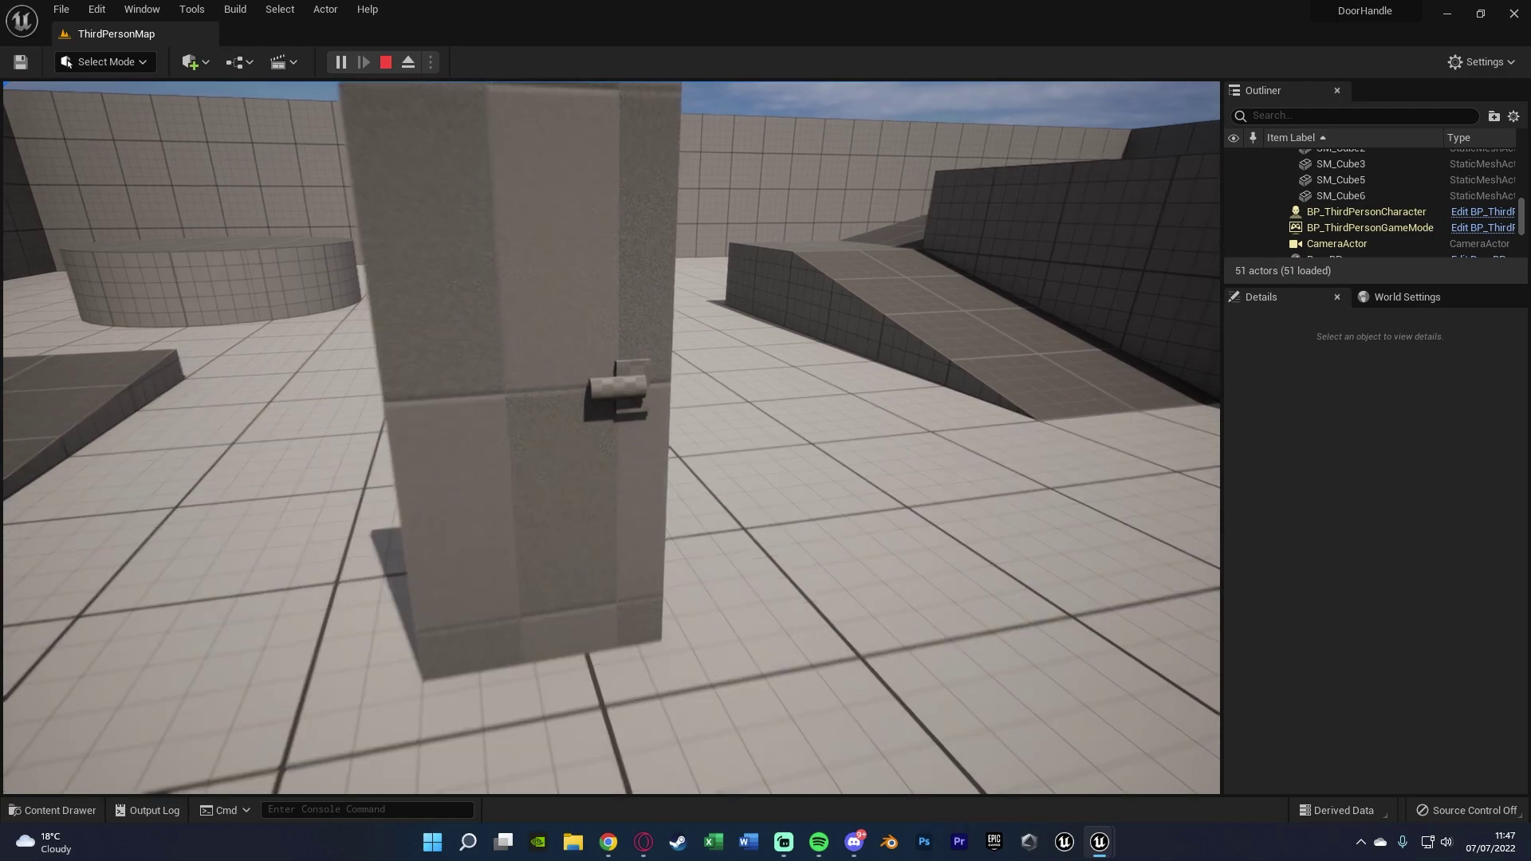
{"action": "key", "text": "w"}
{"action": "key", "text": "e"}
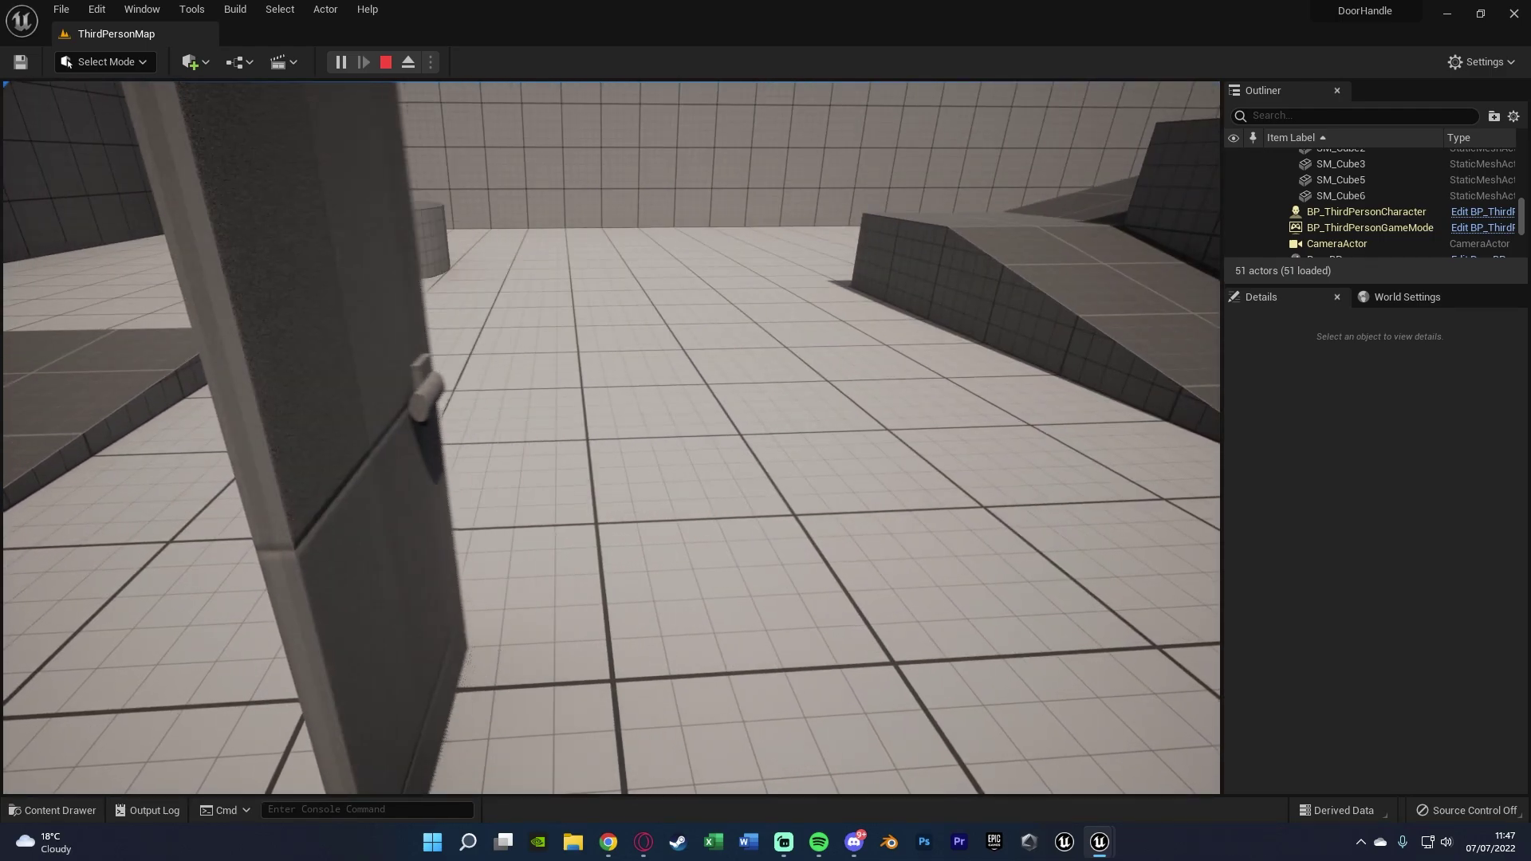
{"action": "key", "text": "d"}
{"action": "key", "text": "e"}
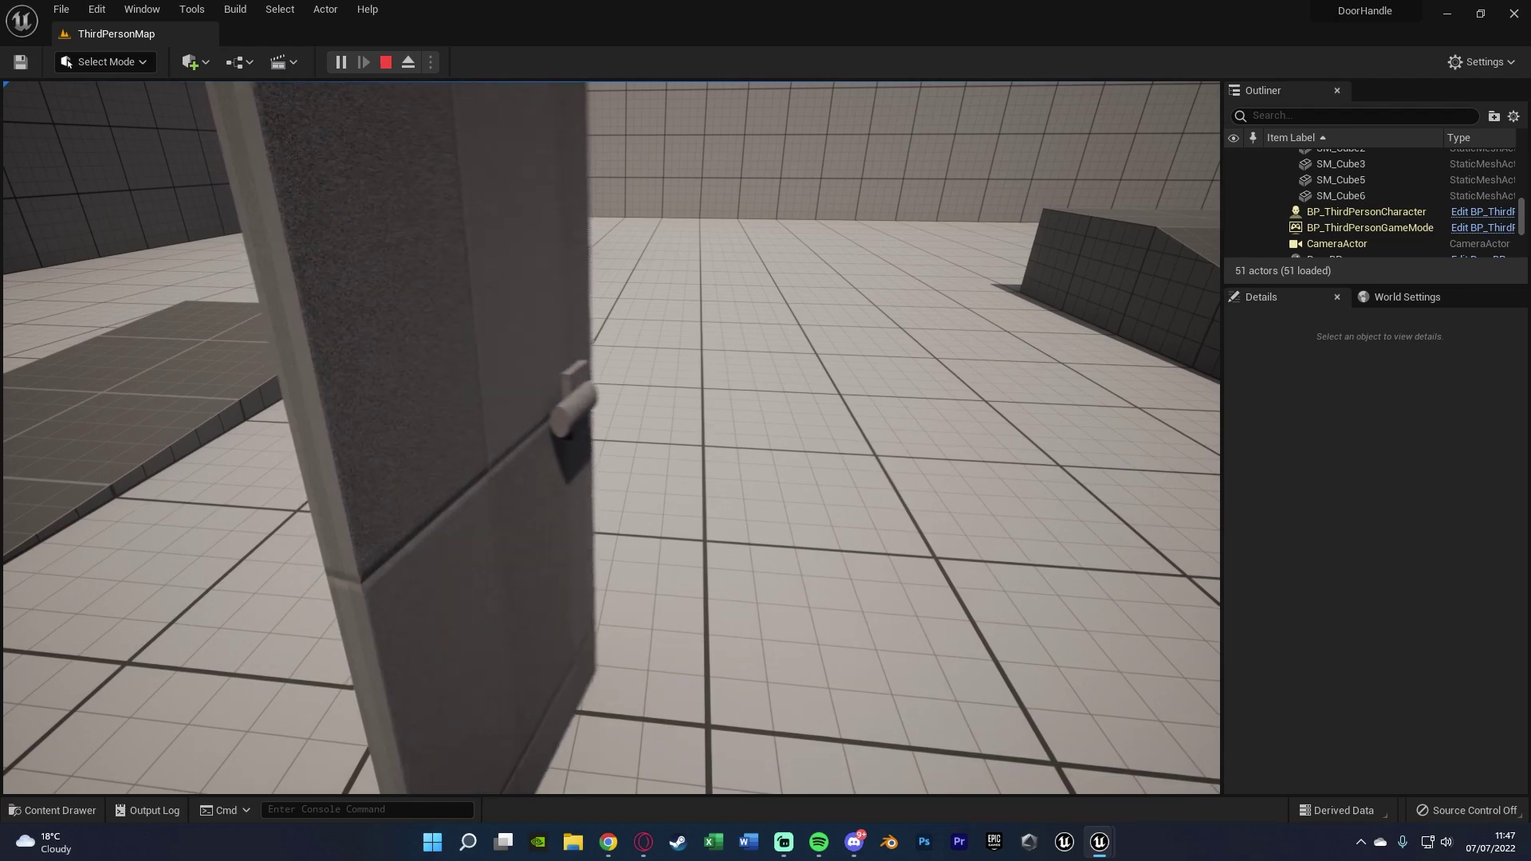
{"action": "key", "text": "s"}
{"action": "key", "text": "e"}
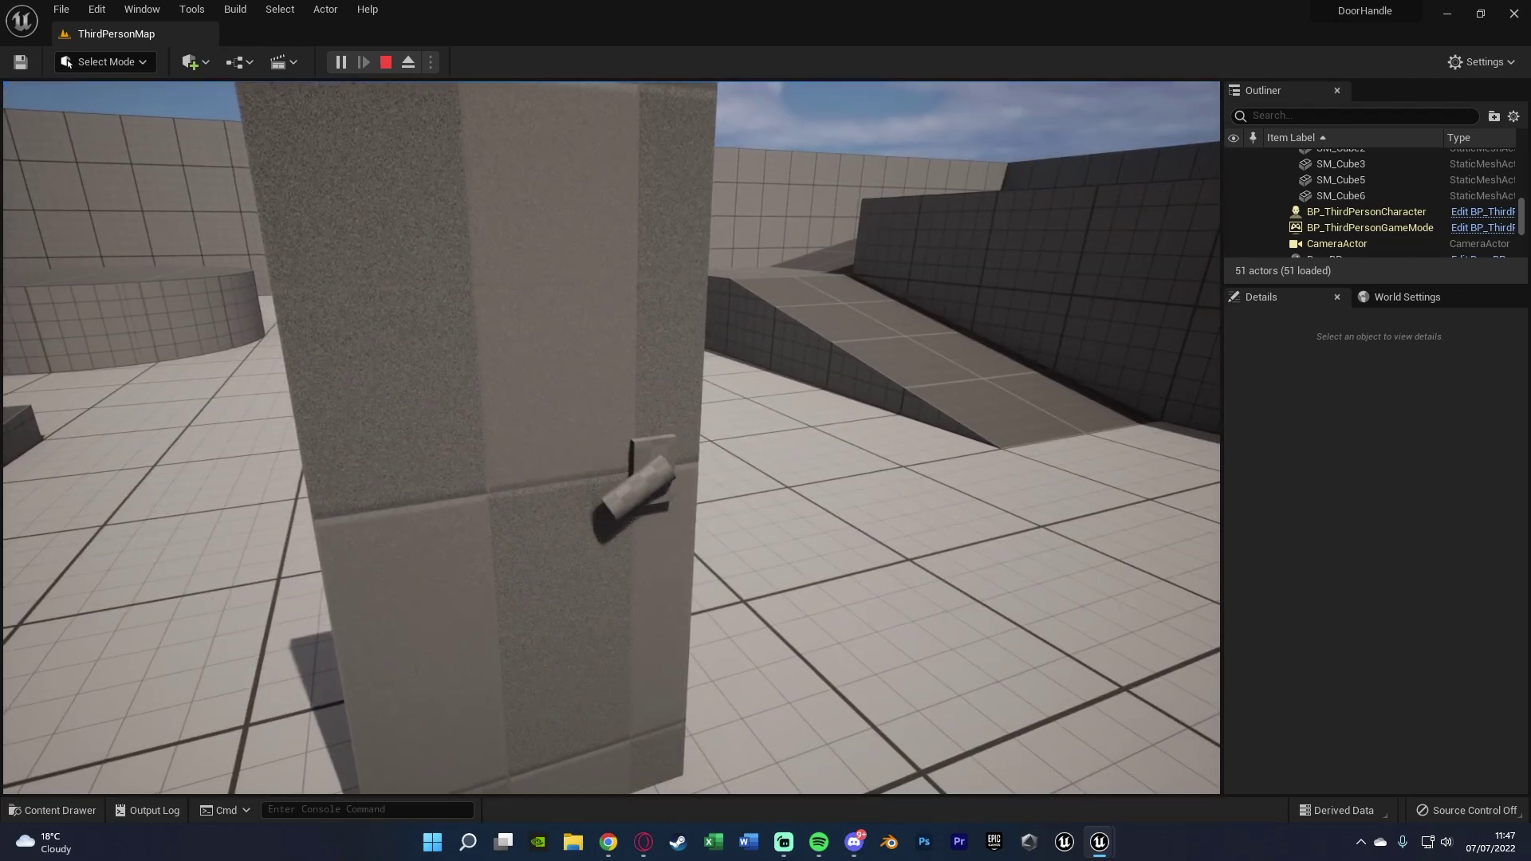
{"action": "key", "text": "a"}
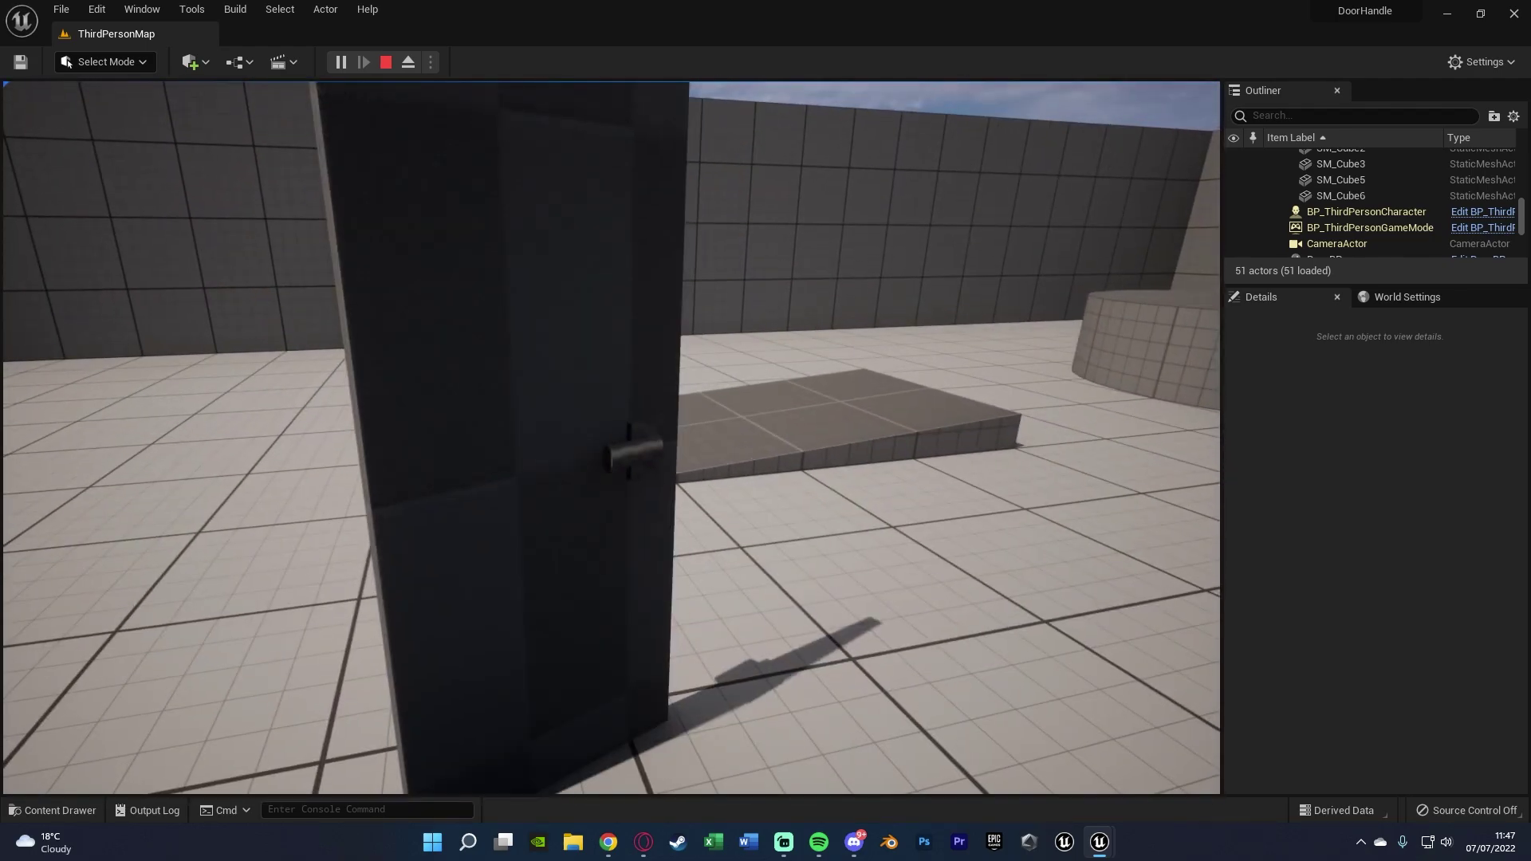
{"action": "key", "text": "e"}
{"action": "key", "text": "w"}
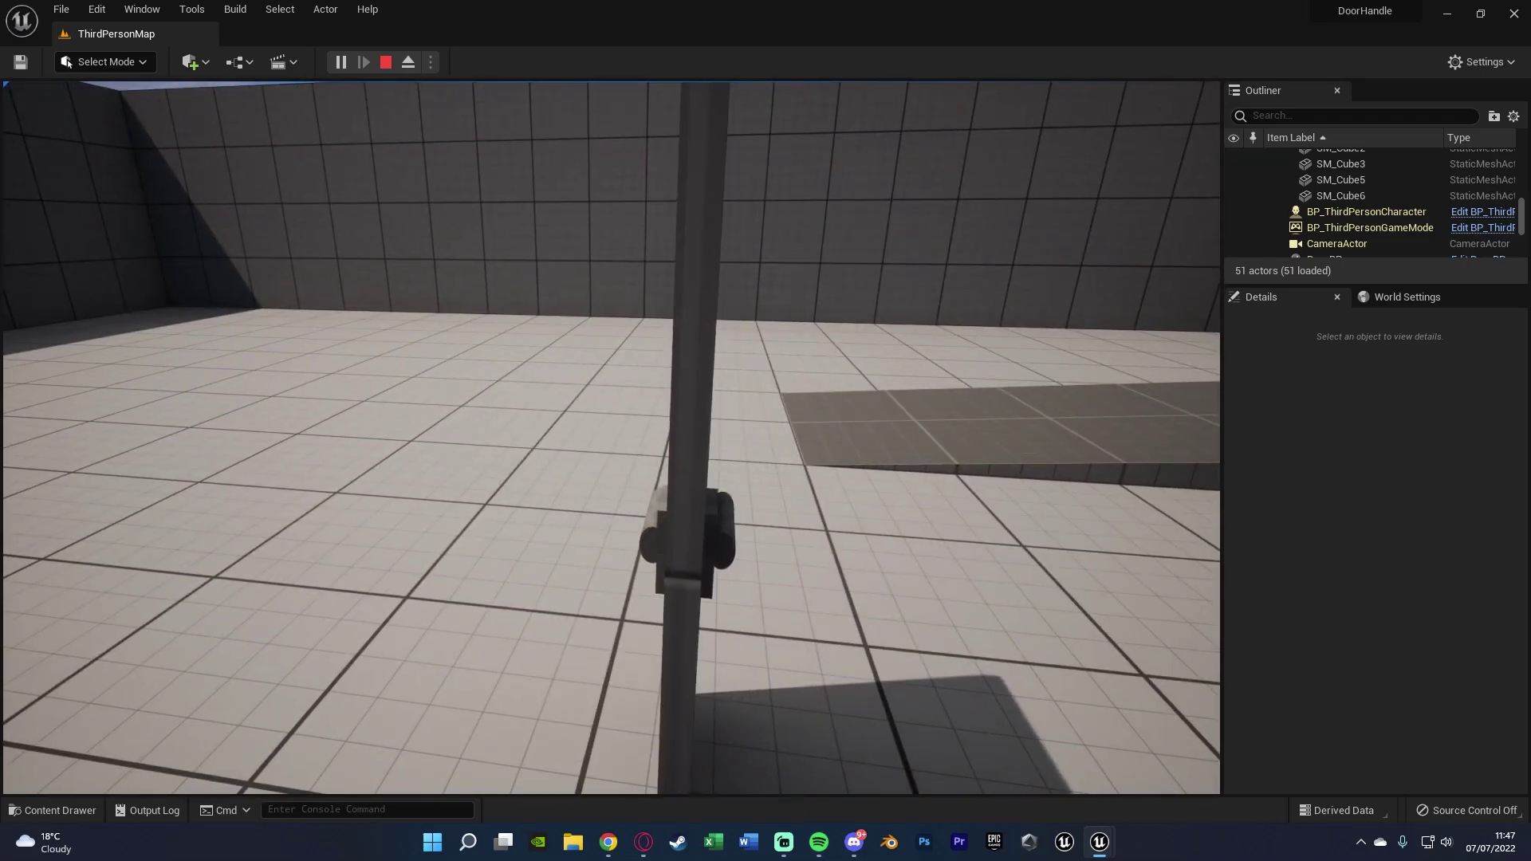
{"action": "key", "text": "Escape"}
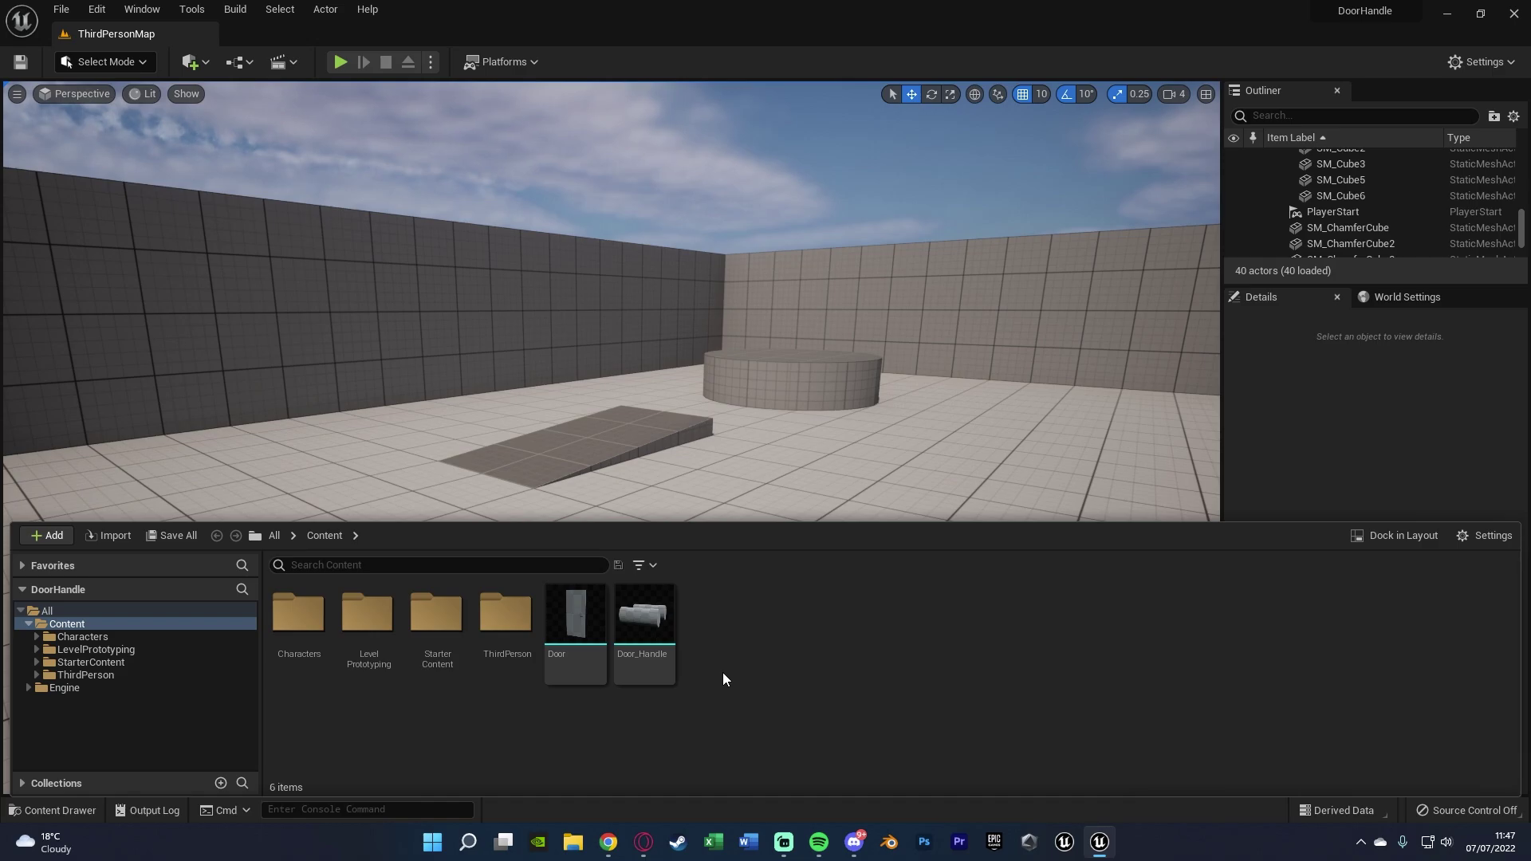
Step: Open the Door_Handle and Door static meshes together in the mesh editor and maximize its window
{"action": "left_click", "coordinate": [642, 631]}
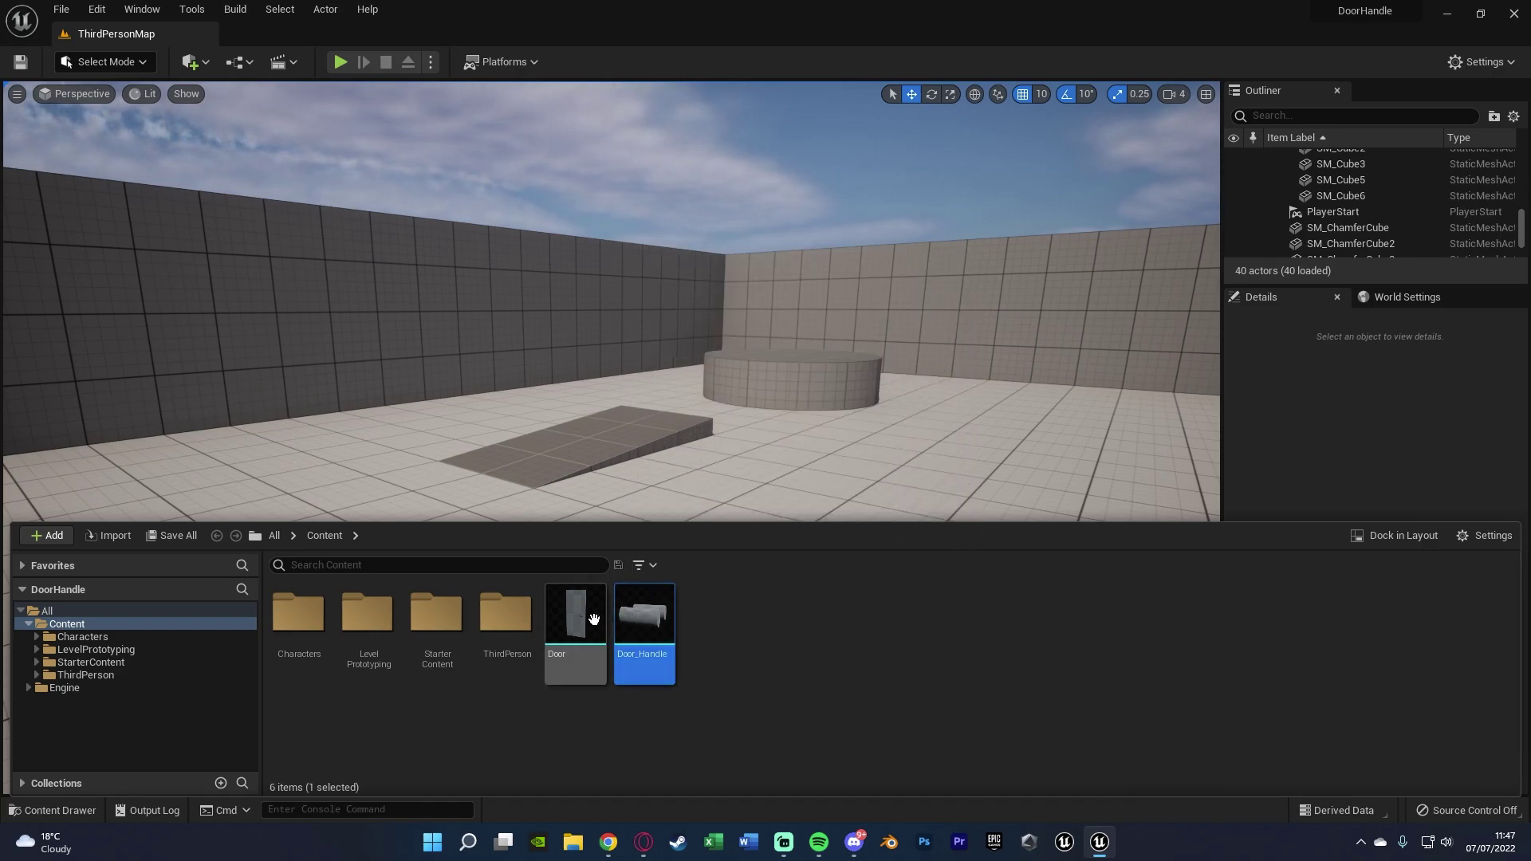
{"action": "left_click", "coordinate": [594, 620], "text": "ctrl"}
{"action": "key", "text": "Return"}
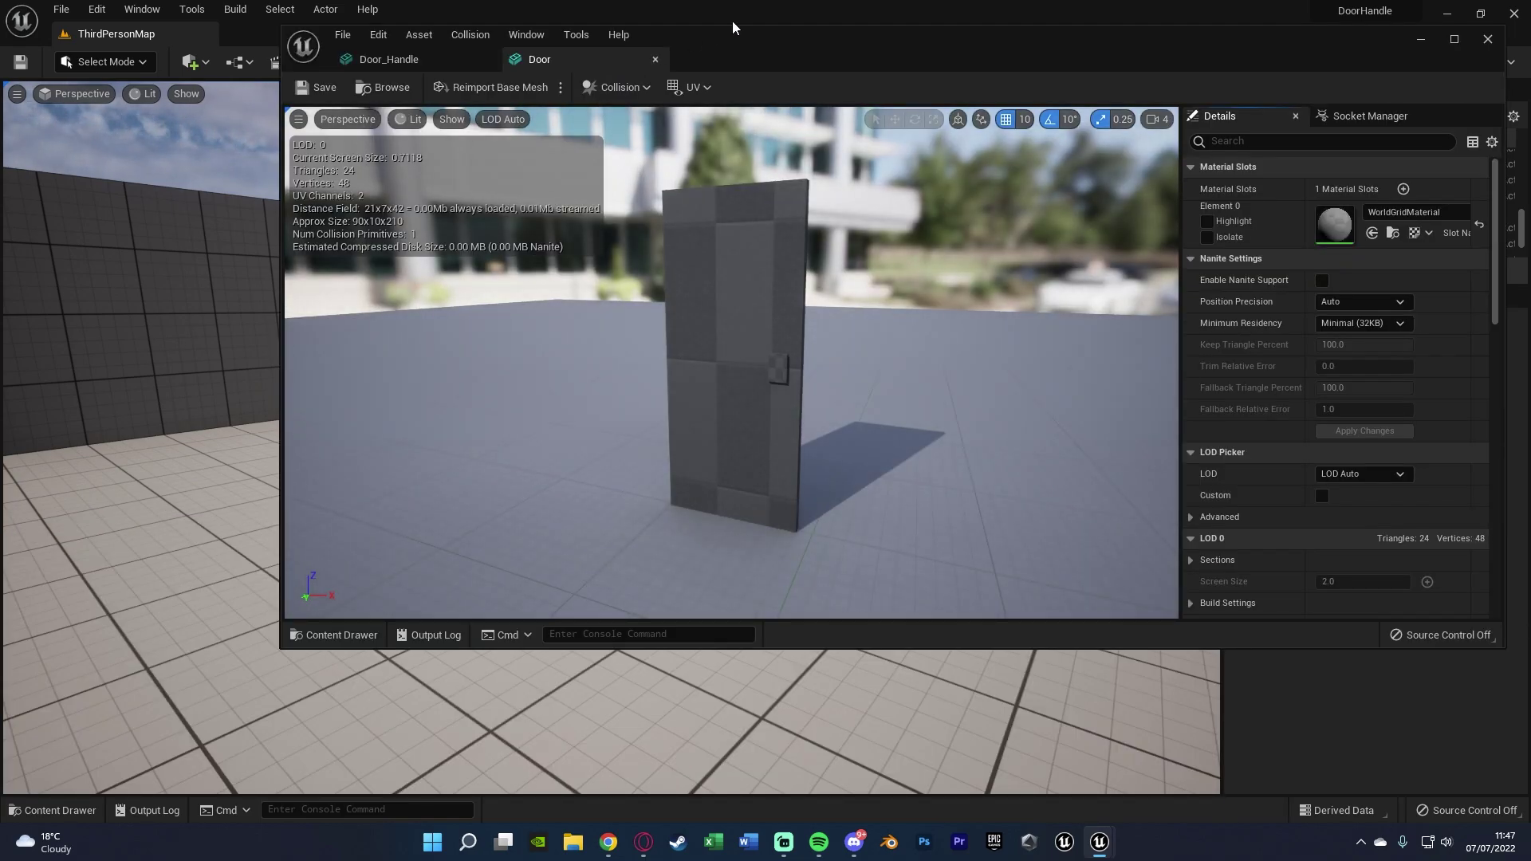
{"action": "left_click_drag", "start_coordinate": [759, 22], "coordinate": [749, 0]}
Step: Examine the Door and Door_Handle meshes in turn, checking the handle's separate geometry and the pivot points
{"action": "right_click_drag", "start_coordinate": [676, 398], "coordinate": [675, 399]}
{"action": "right_click_drag", "start_coordinate": [289, 128], "coordinate": [289, 128]}
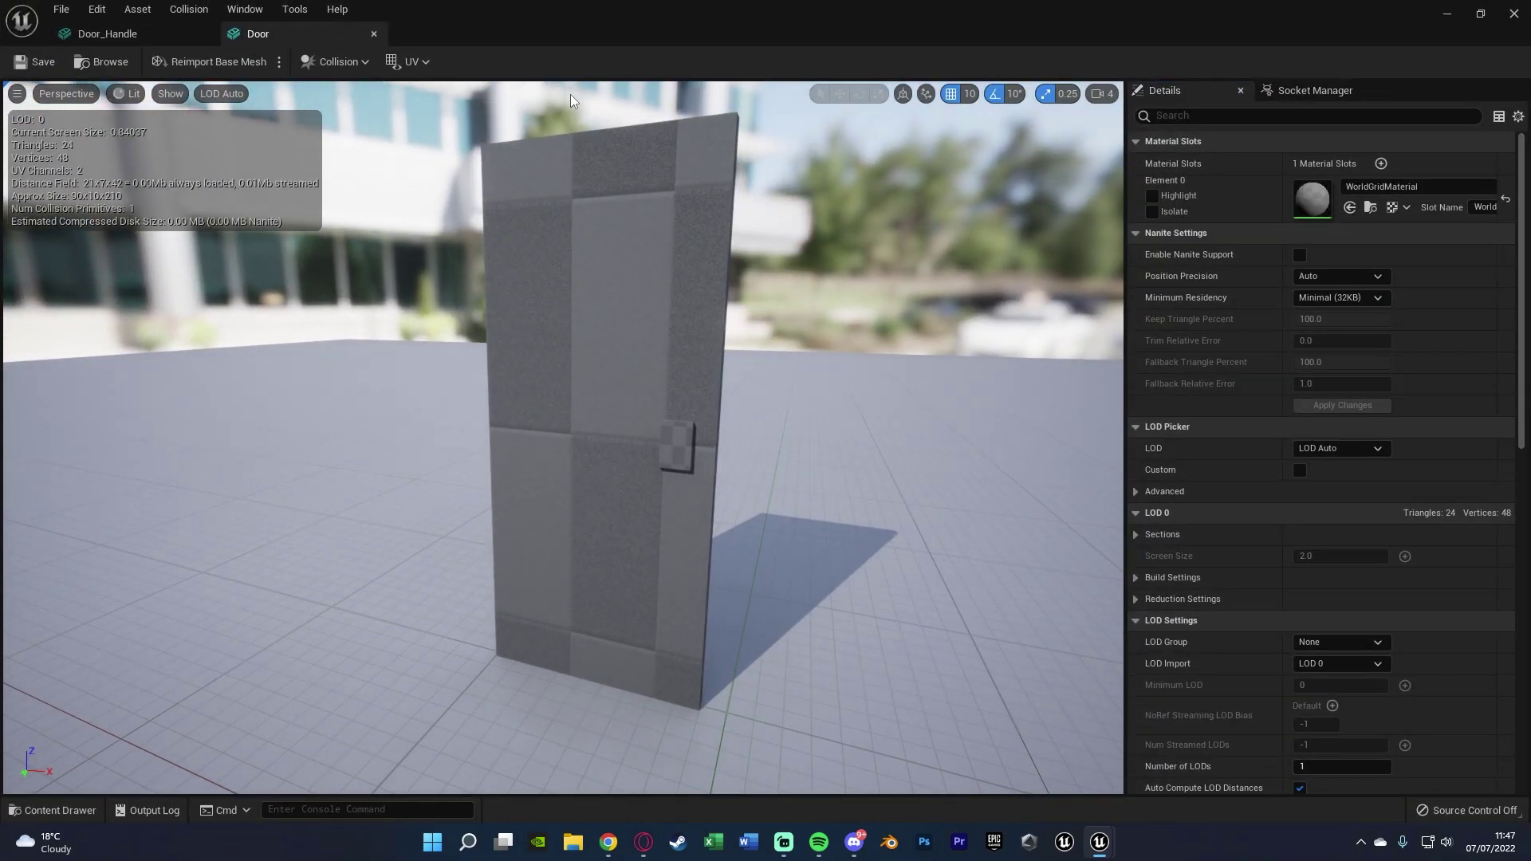
{"action": "left_click", "coordinate": [108, 34]}
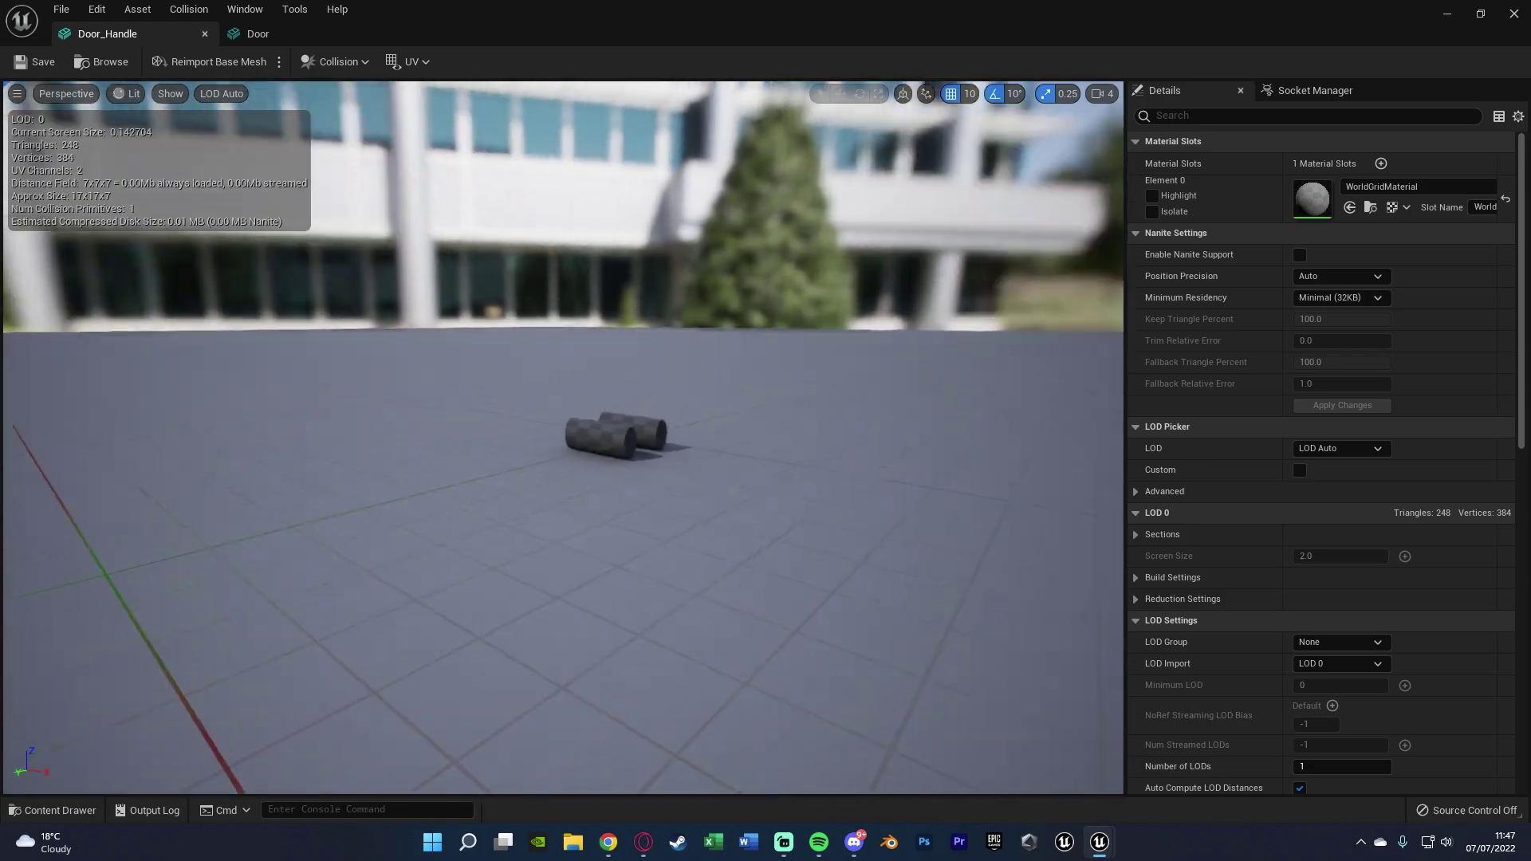
{"action": "left_click", "coordinate": [263, 32]}
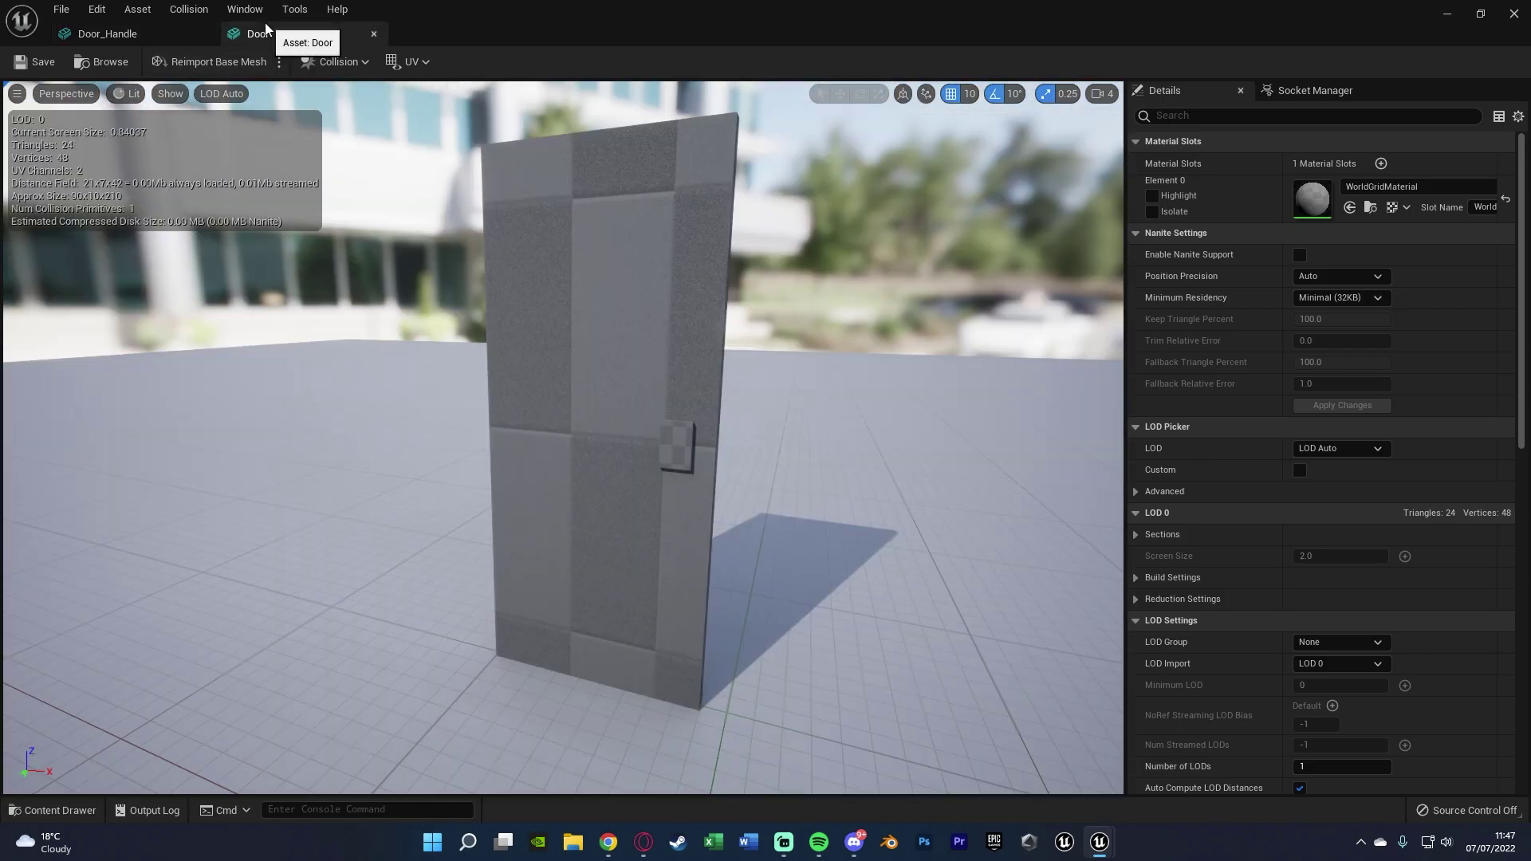
{"action": "right_click_drag", "start_coordinate": [454, 239], "coordinate": [454, 239]}
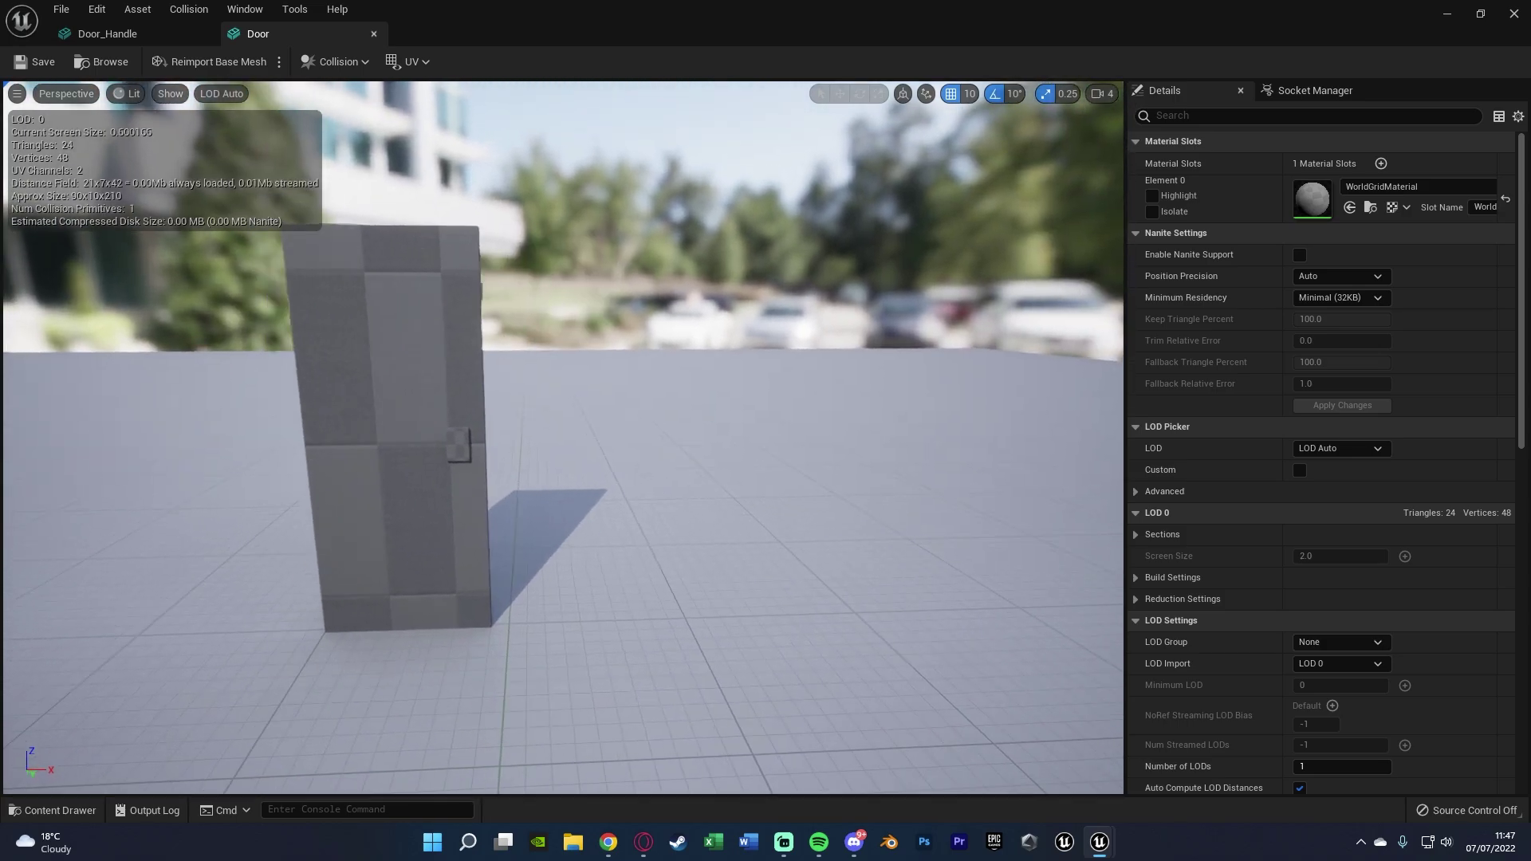
{"action": "left_click_drag", "start_coordinate": [655, 478], "coordinate": [463, 247]}
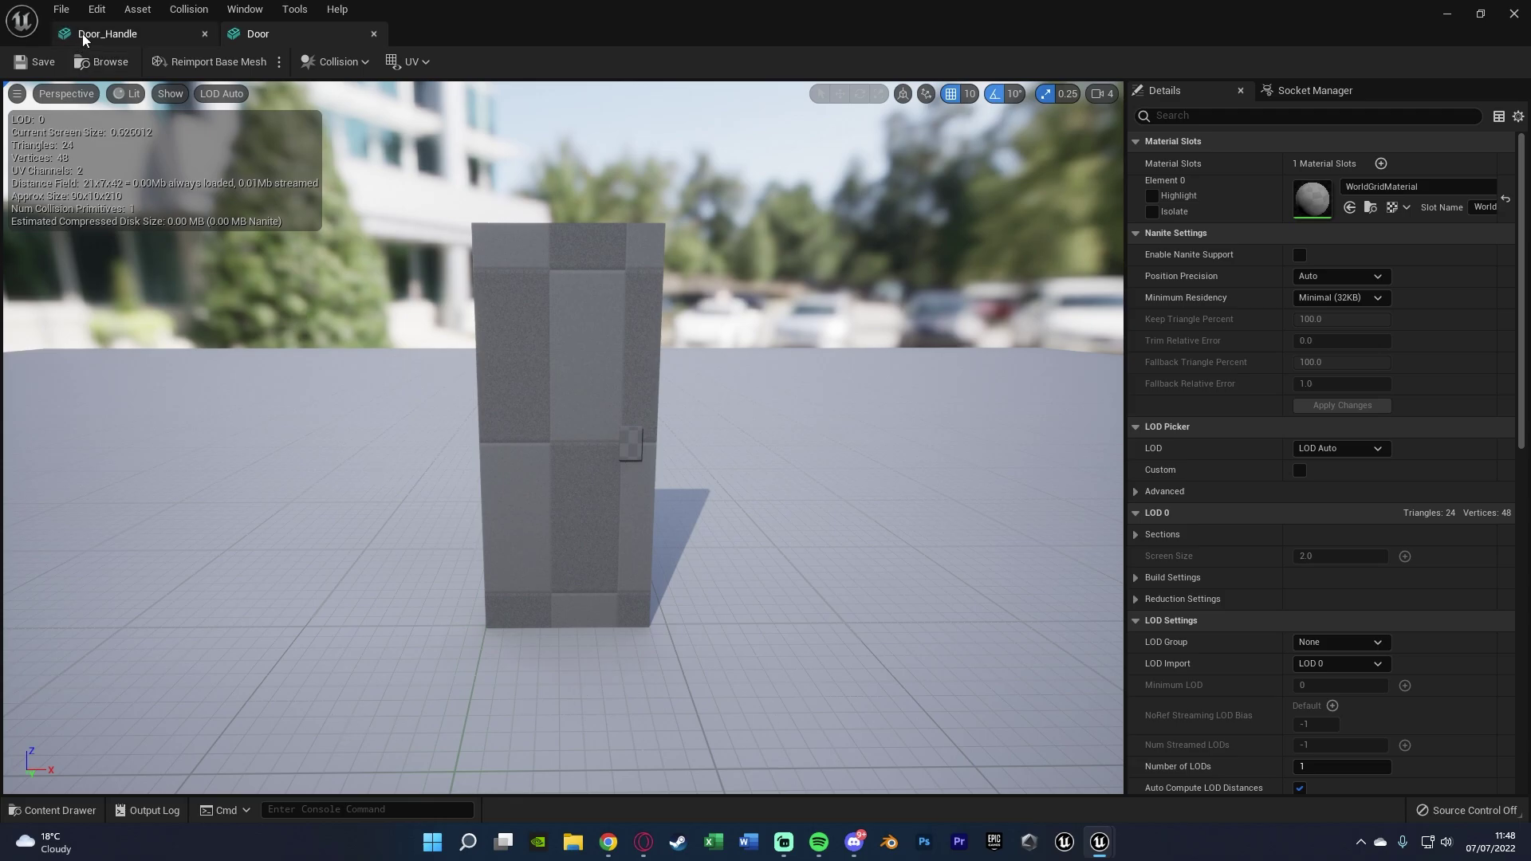
{"action": "left_click", "coordinate": [103, 32]}
{"action": "right_click_drag", "start_coordinate": [588, 410], "coordinate": [695, 388]}
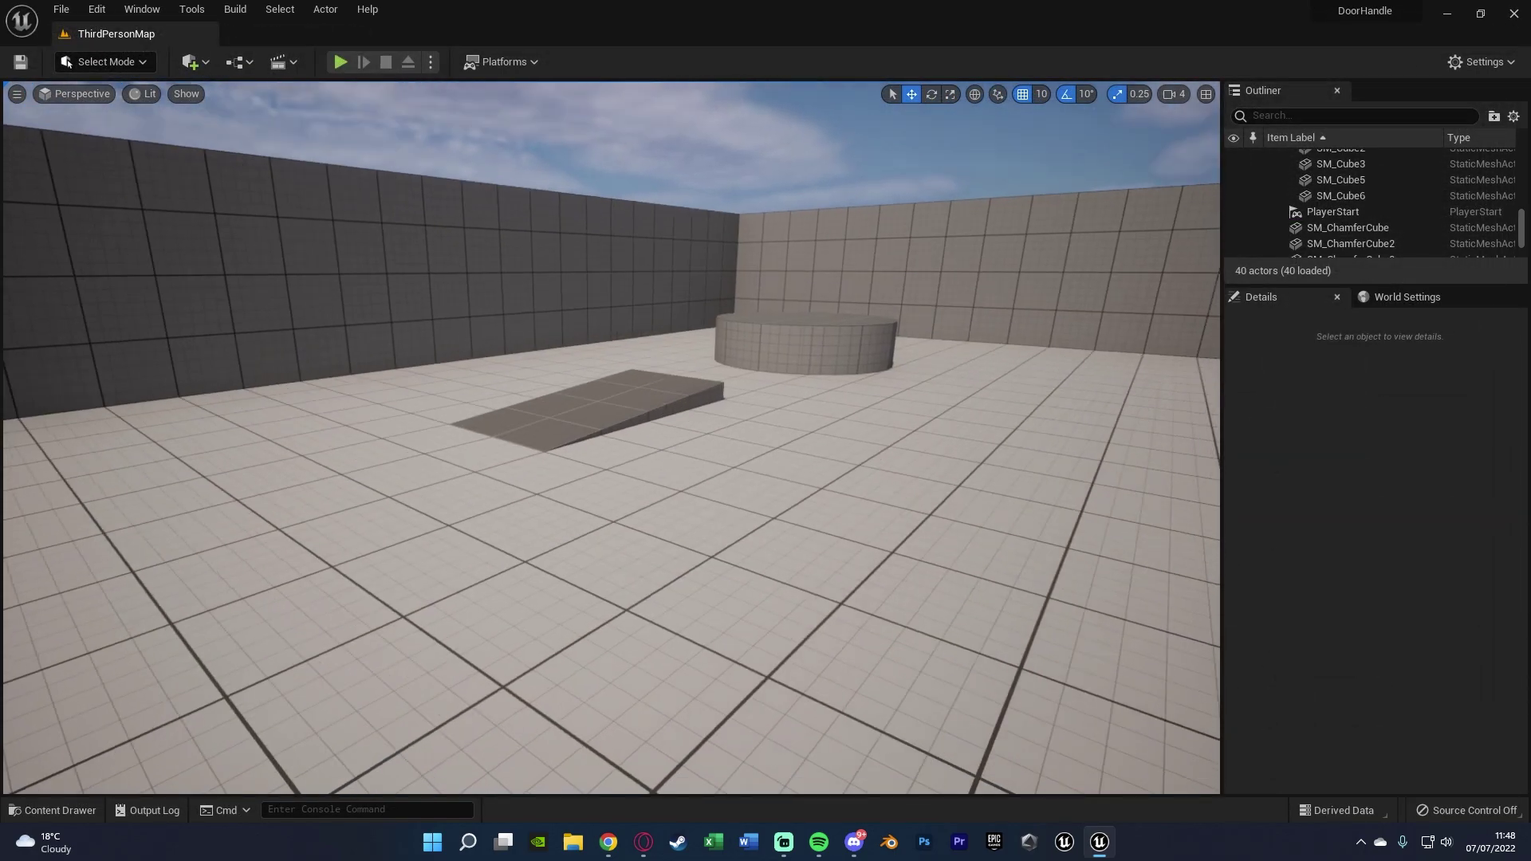
Step: Create an Actor Blueprint class named DoorBP in the Content folder and open it
{"action": "key", "text": "ctrl+space"}
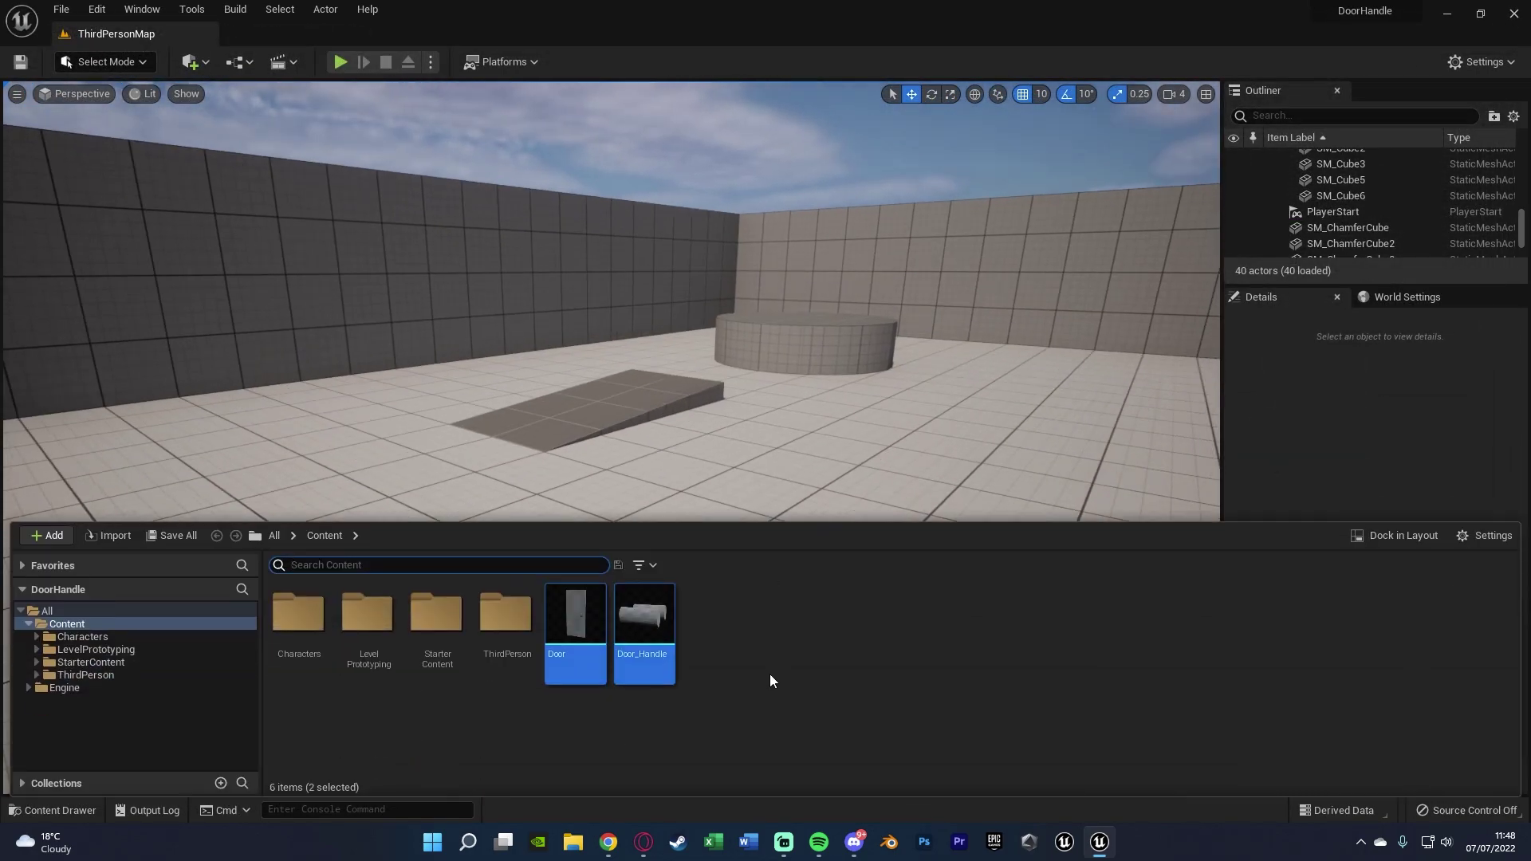
{"action": "right_click", "coordinate": [771, 677]}
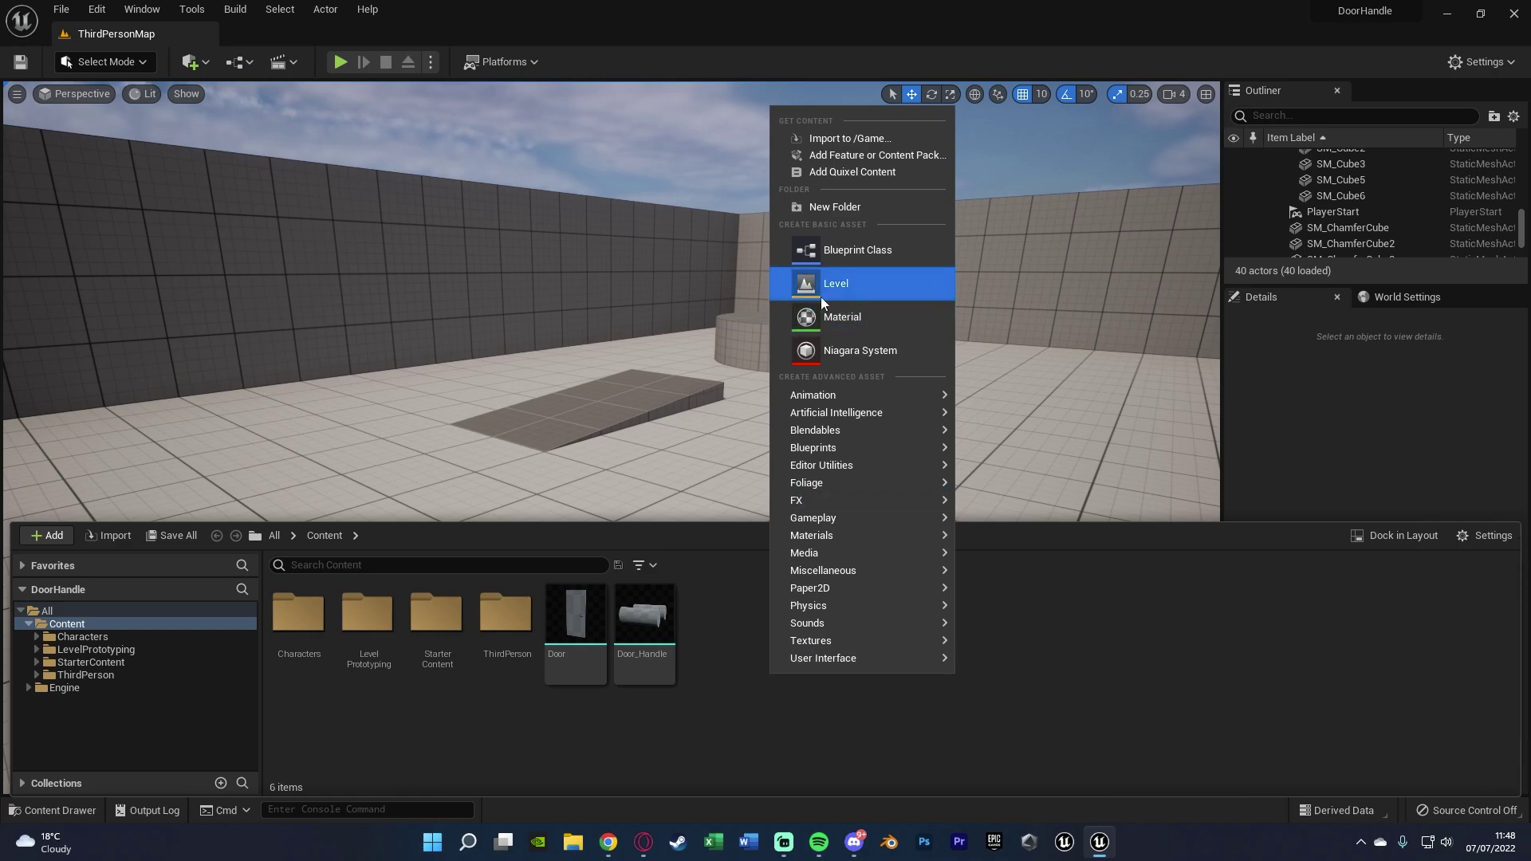
{"action": "left_click", "coordinate": [856, 251]}
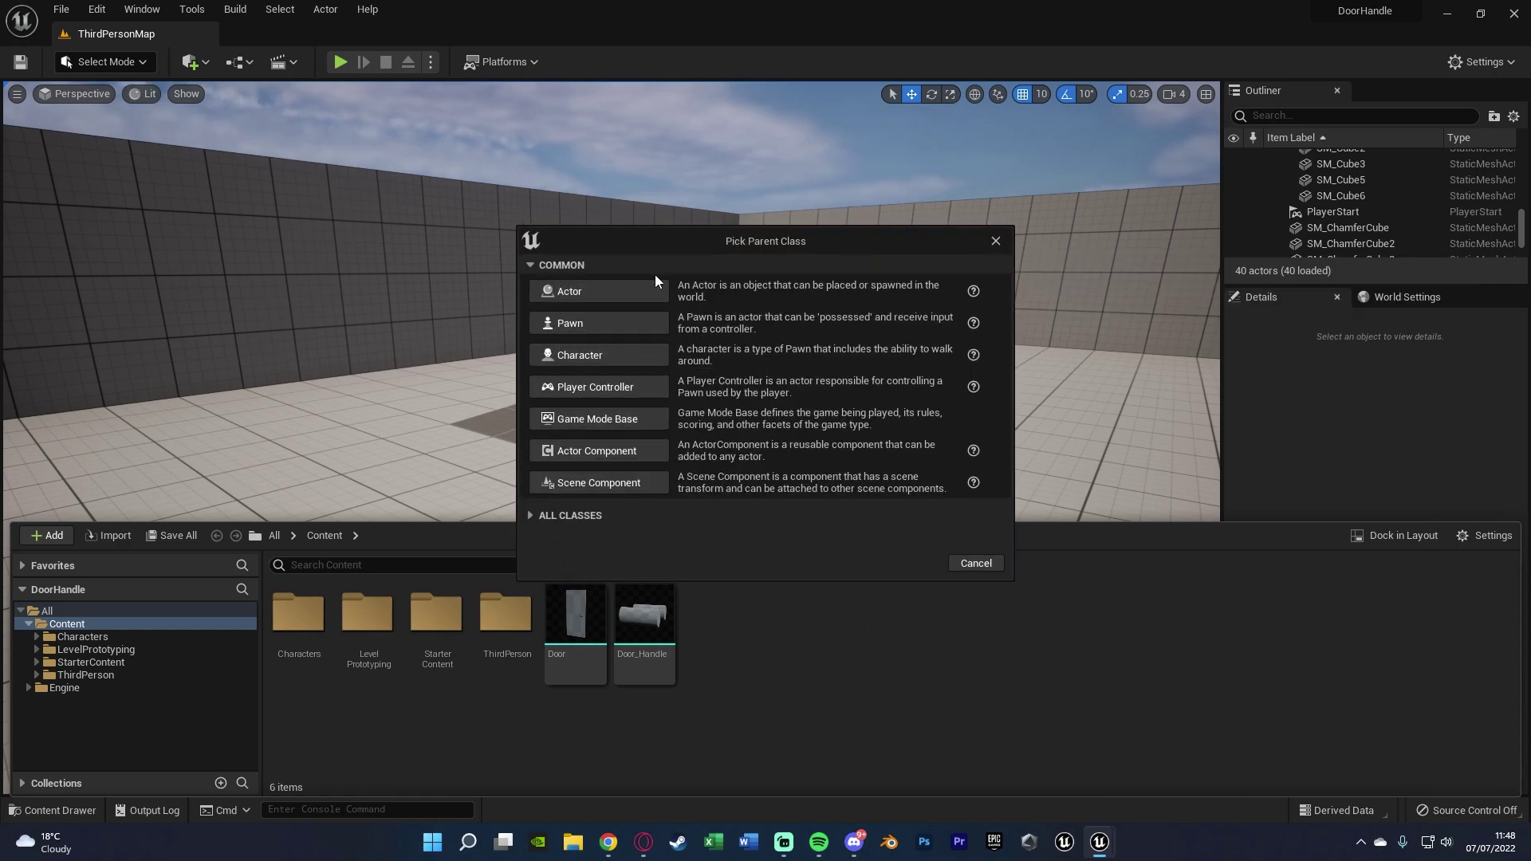
{"action": "left_click", "coordinate": [627, 293]}
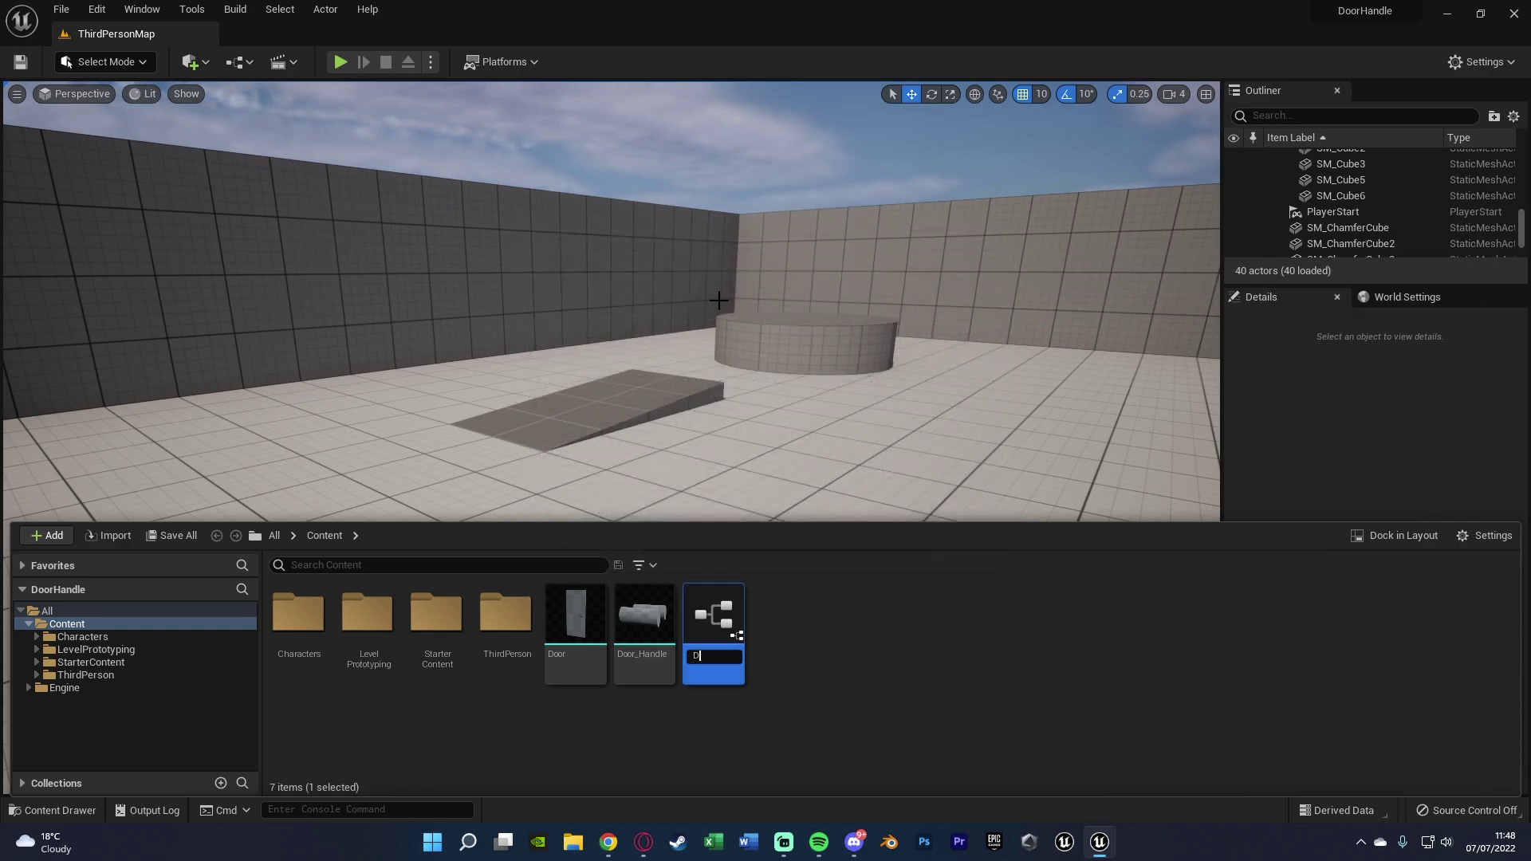
{"action": "type", "text": "DoorBP"}
{"action": "key", "text": "Return"}
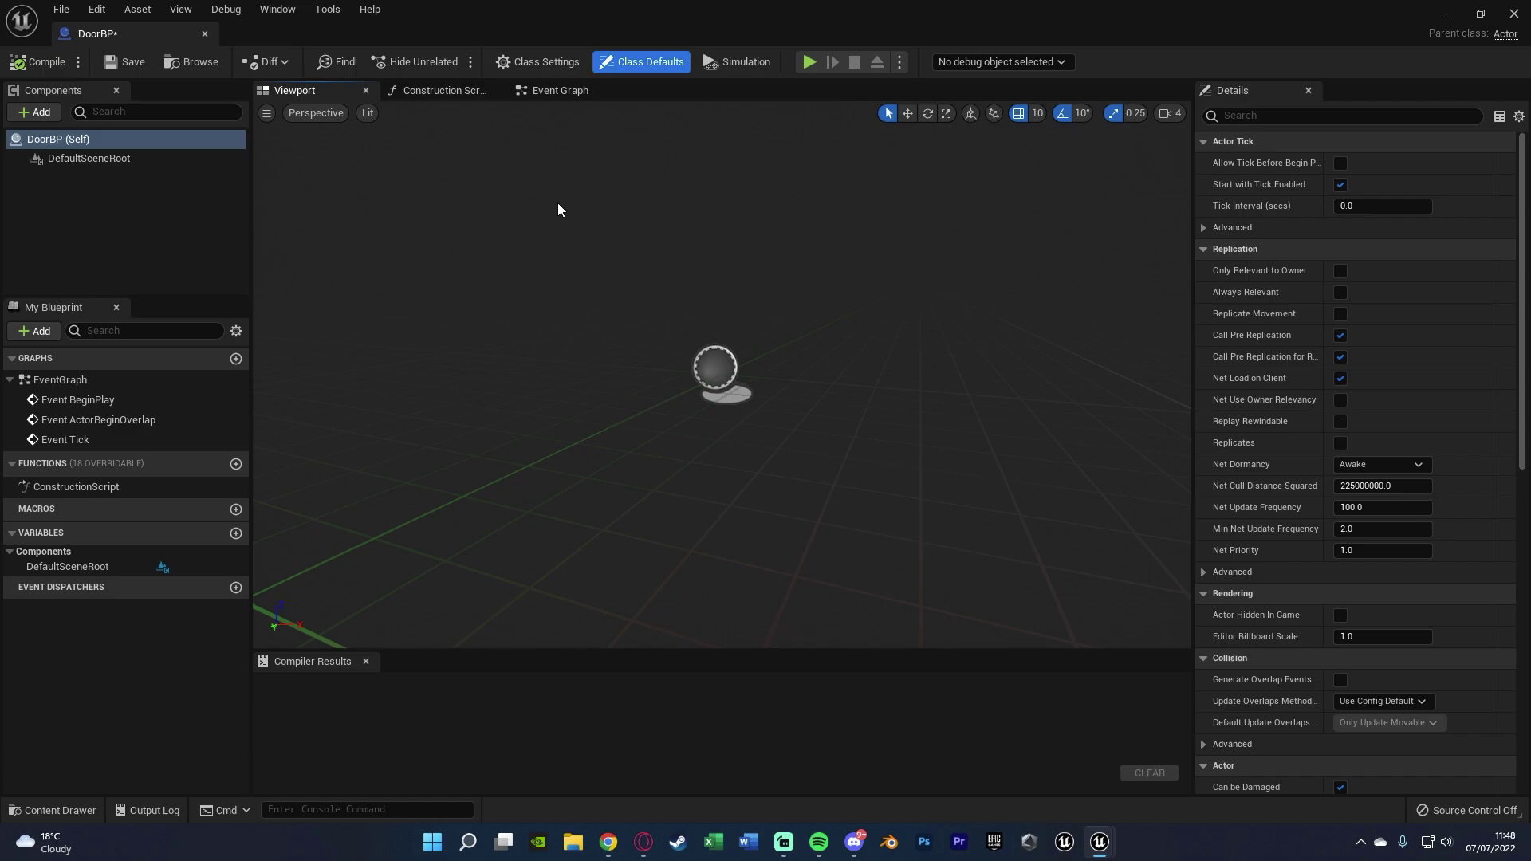
Step: Add the Door and Door_Handle static meshes to DoorBP as components under DefaultSceneRoot
{"action": "key", "text": "ctrl+space"}
{"action": "left_click", "coordinate": [575, 614]}
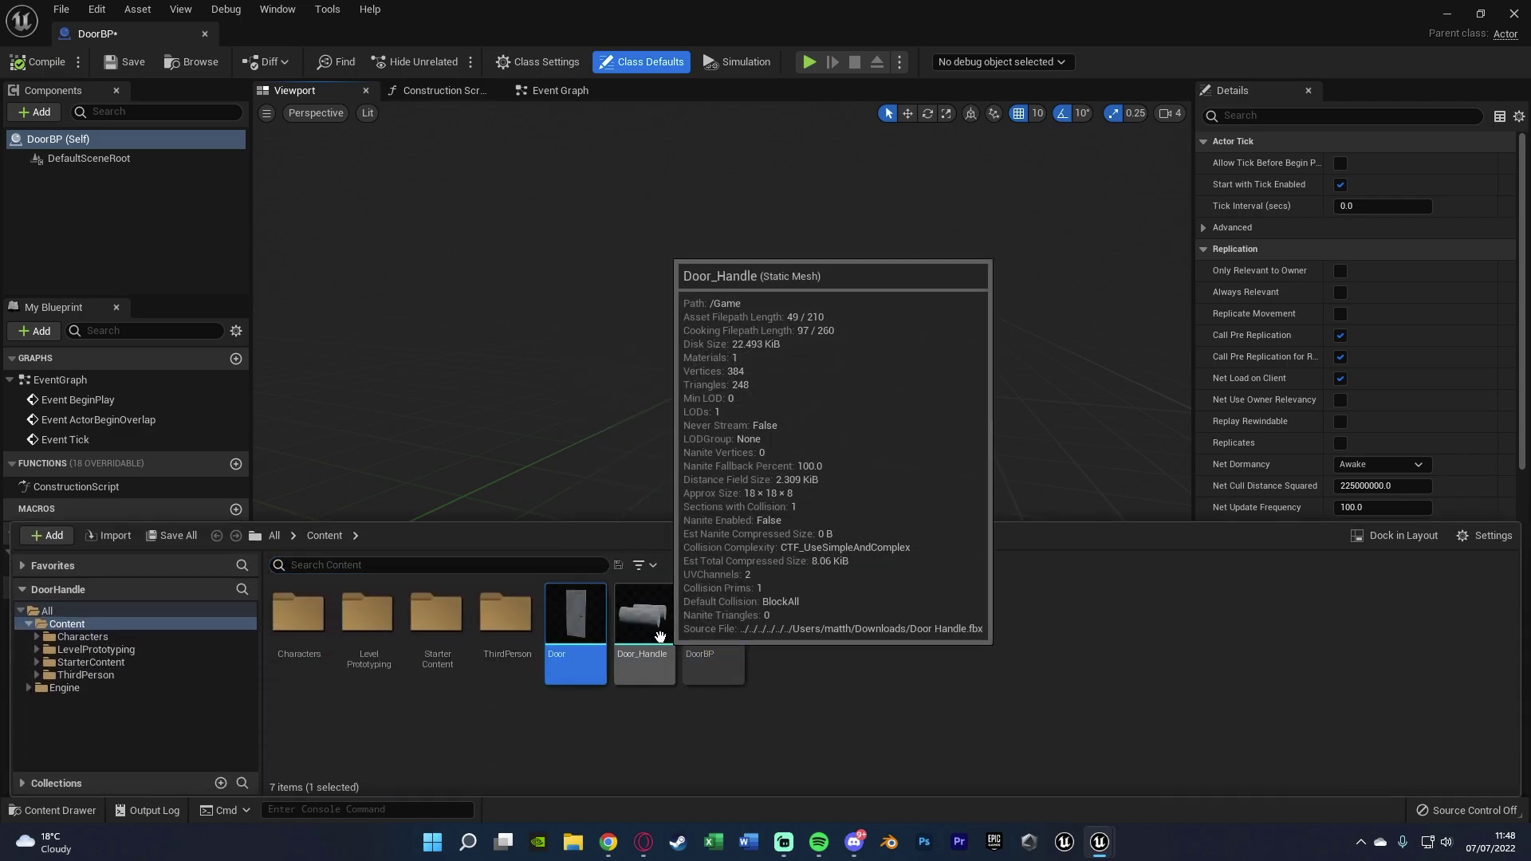
{"action": "left_click", "coordinate": [658, 634], "text": "ctrl"}
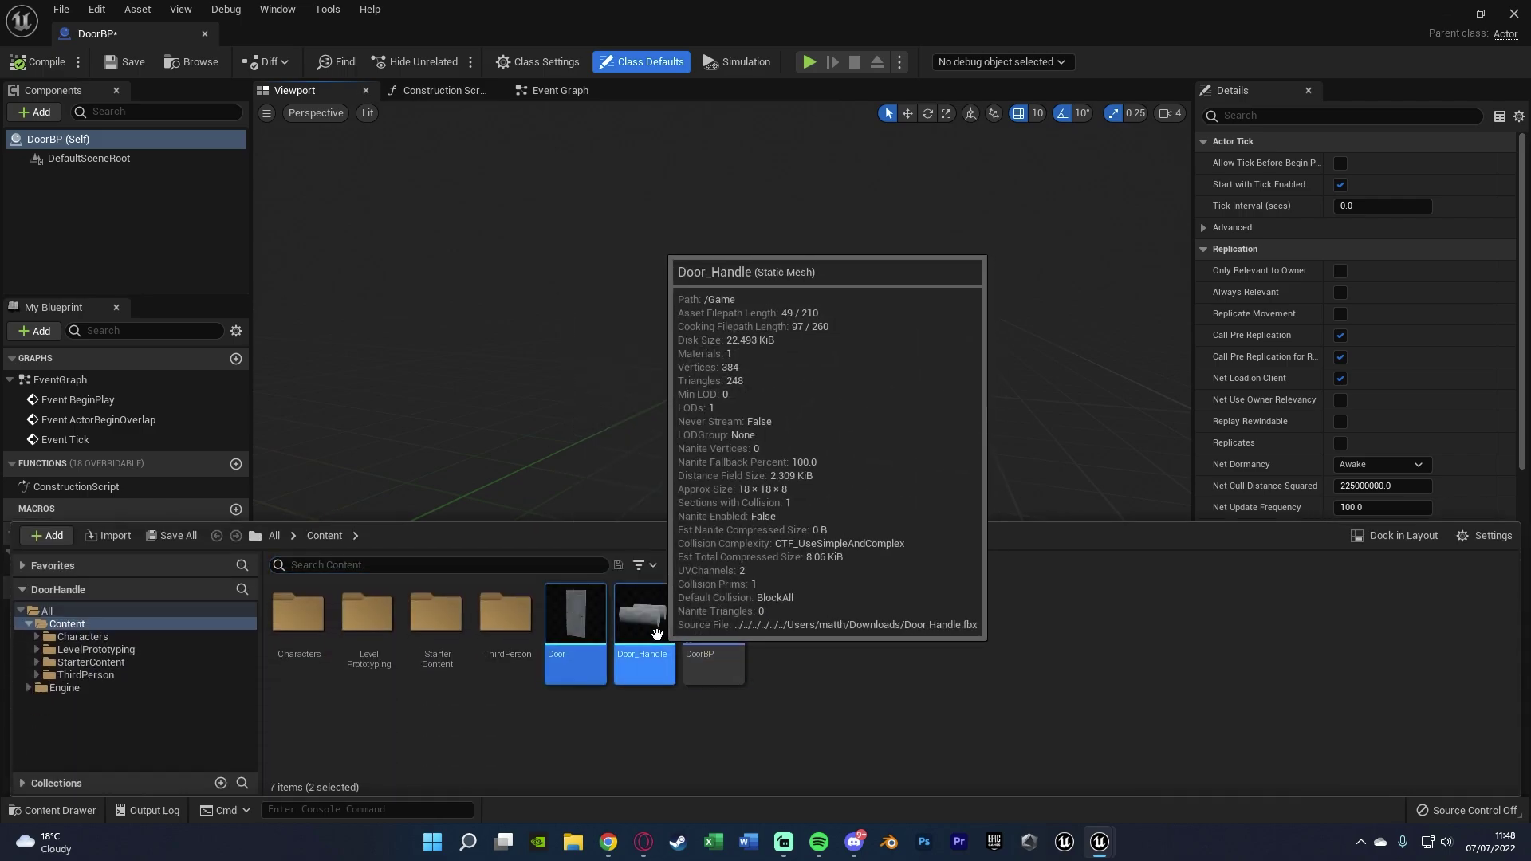
{"action": "left_click", "coordinate": [40, 112]}
{"action": "type", "text": "stat"}
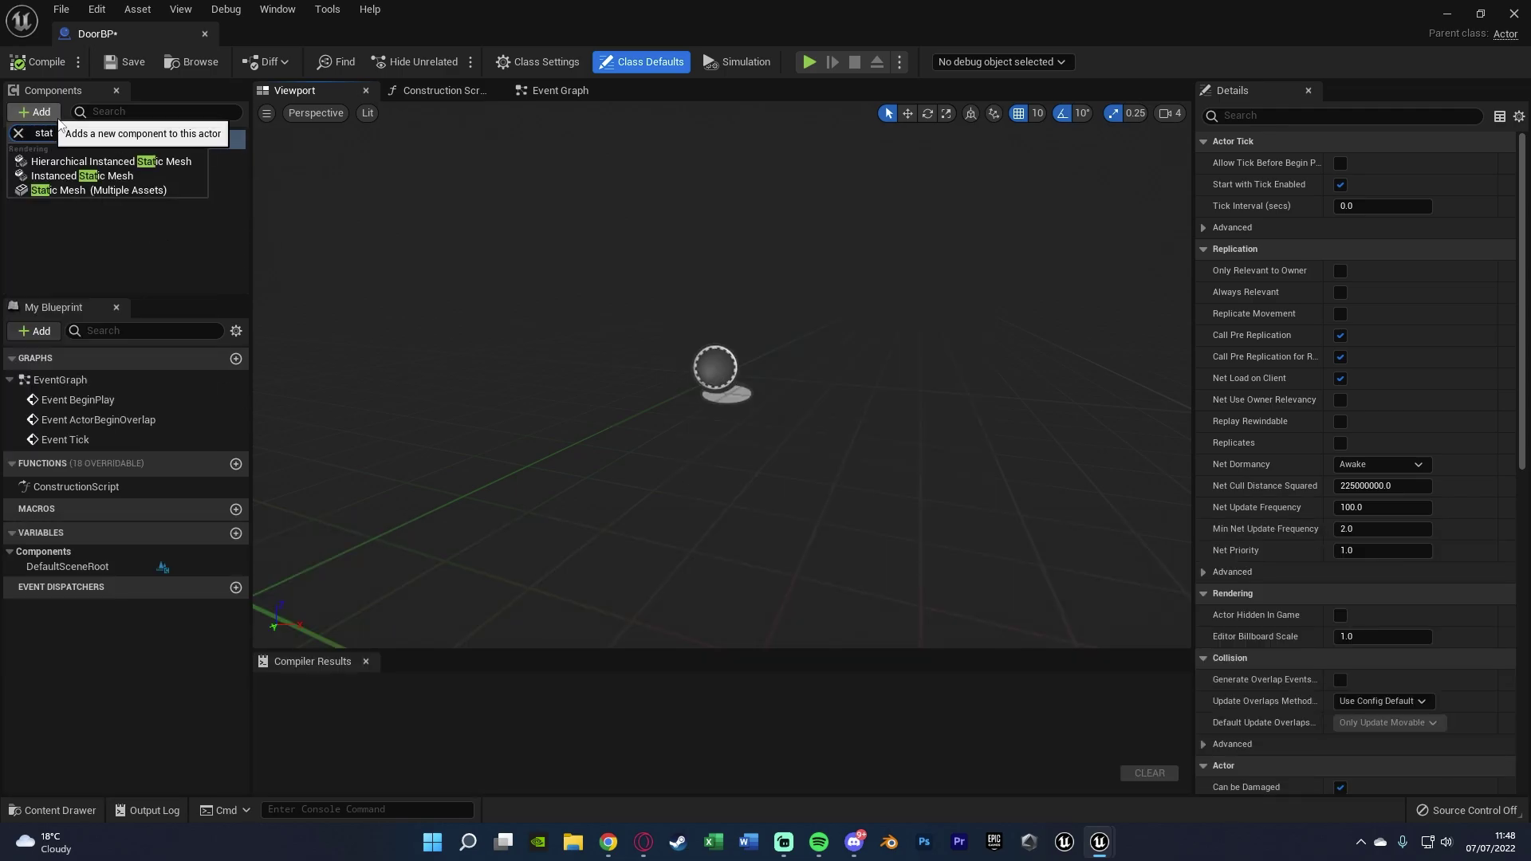
{"action": "left_click", "coordinate": [98, 189]}
{"action": "left_click", "coordinate": [119, 240]}
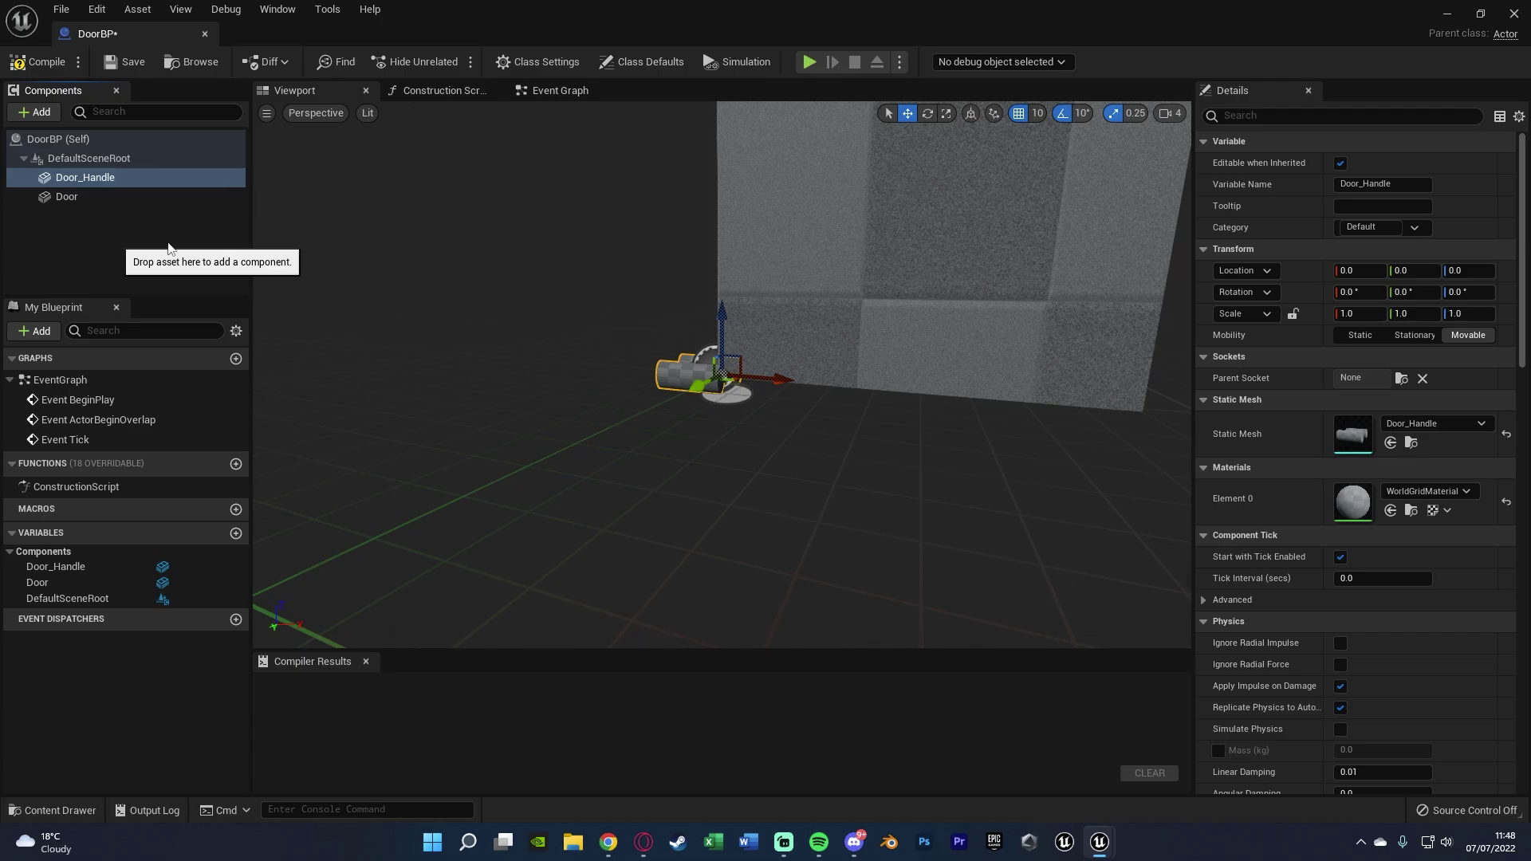
Step: Turn off grid snapping and move Door_Handle onto the door's handle plate, at about X 75.5 and Z 101
{"action": "right_click_drag", "start_coordinate": [510, 367], "coordinate": [539, 390]}
{"action": "key", "text": "s"}
{"action": "mouse_move", "coordinate": [798, 246]}
{"action": "right_mouse_down"}
{"action": "mouse_move", "coordinate": [794, 209]}
{"action": "mouse_move", "coordinate": [798, 246]}
{"action": "right_mouse_up"}
{"action": "key", "text": "w"}
{"action": "key", "text": "s"}
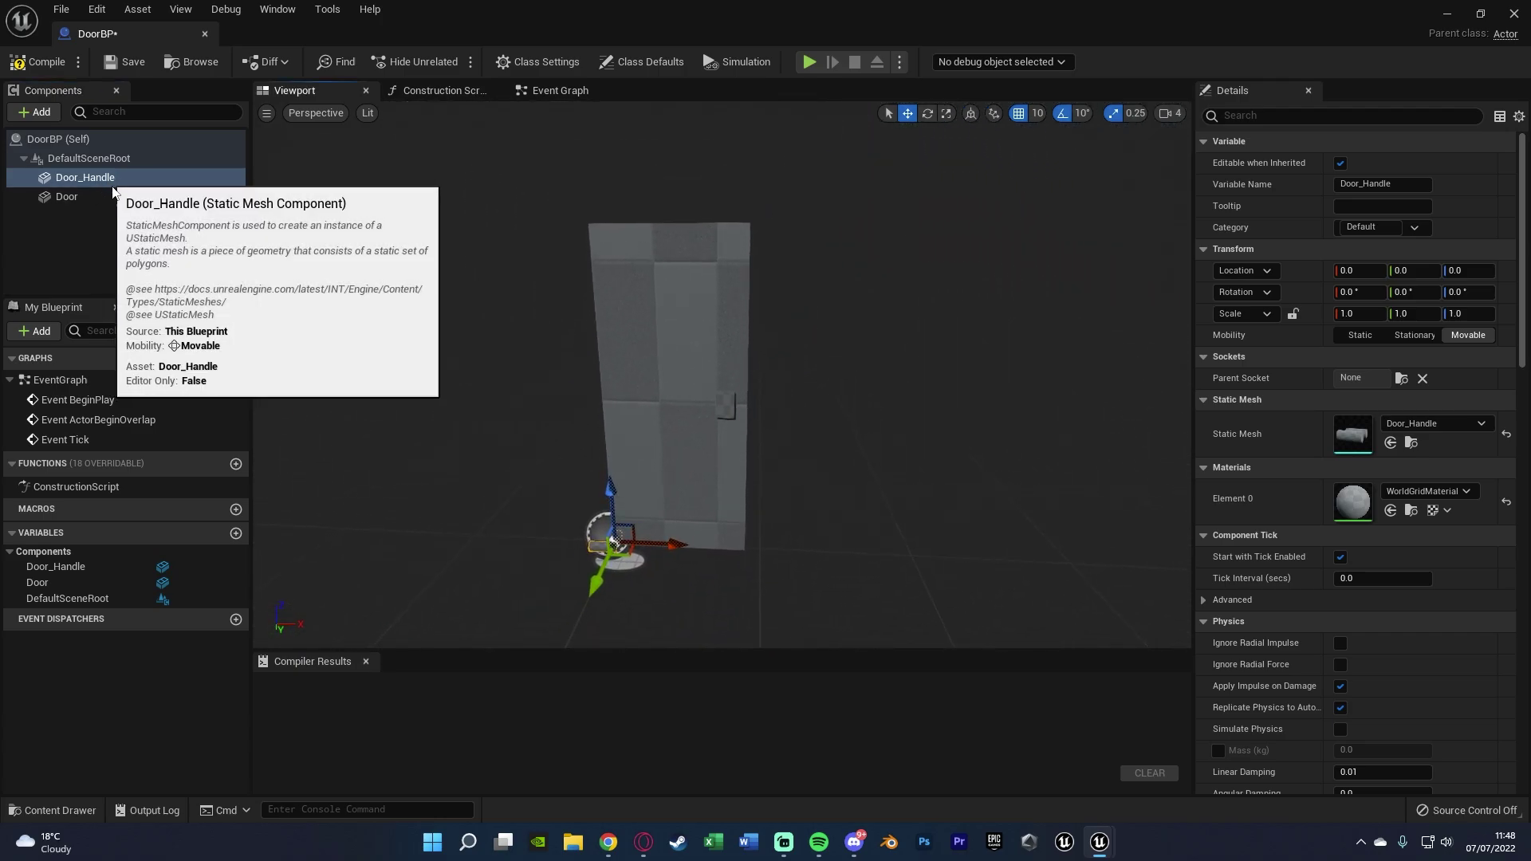
{"action": "scroll", "coordinate": [543, 501], "scroll_direction": "up", "scroll_amount": 3}
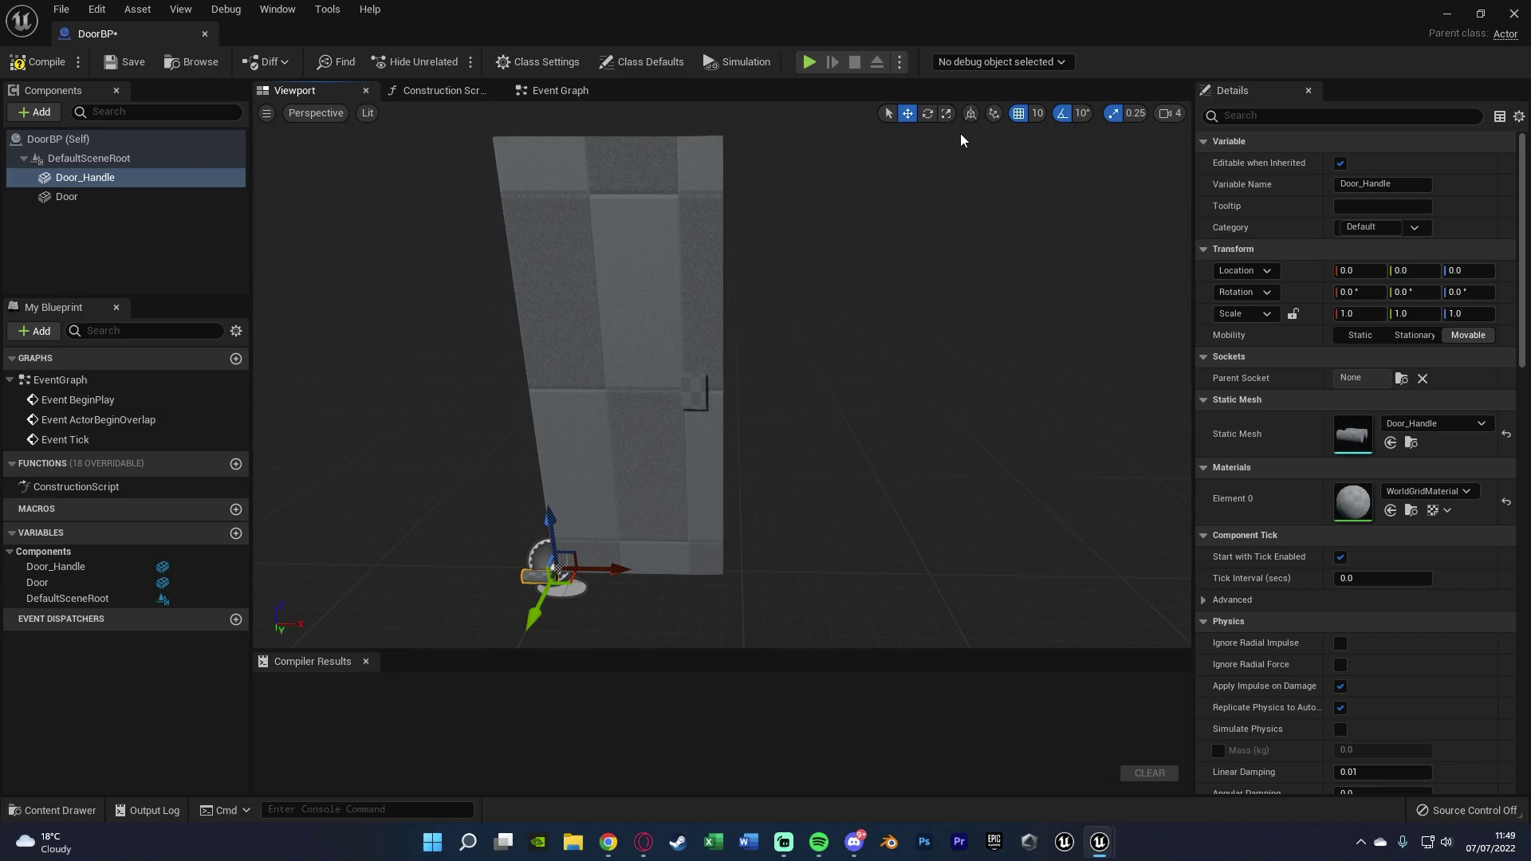
{"action": "left_click", "coordinate": [1019, 112]}
{"action": "left_click_drag", "start_coordinate": [550, 521], "coordinate": [531, 335]}
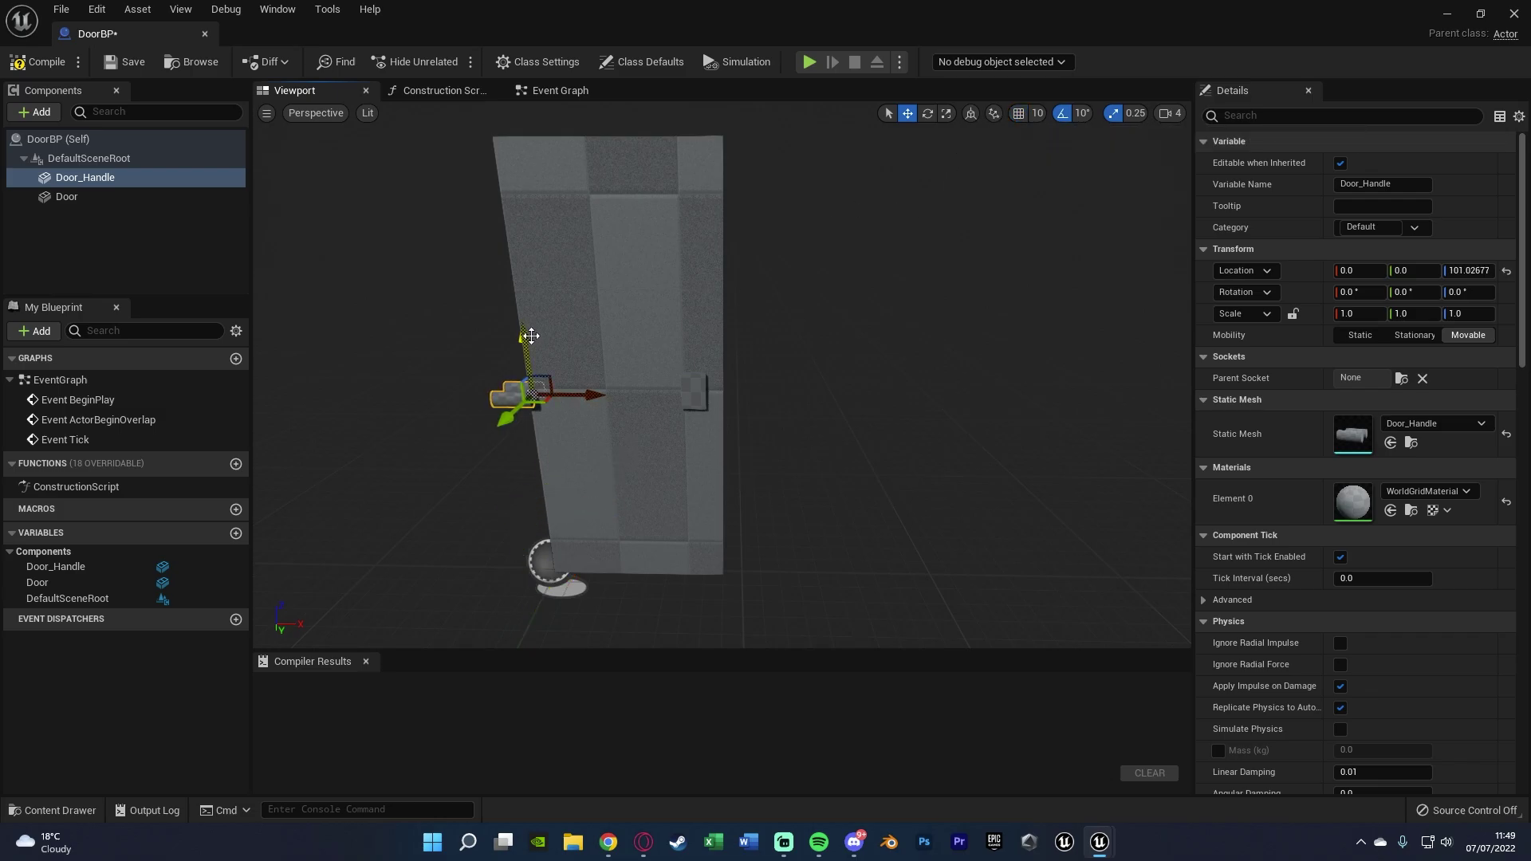
{"action": "left_click_drag", "start_coordinate": [574, 398], "coordinate": [735, 394]}
{"action": "right_click_drag", "start_coordinate": [735, 394], "coordinate": [739, 408]}
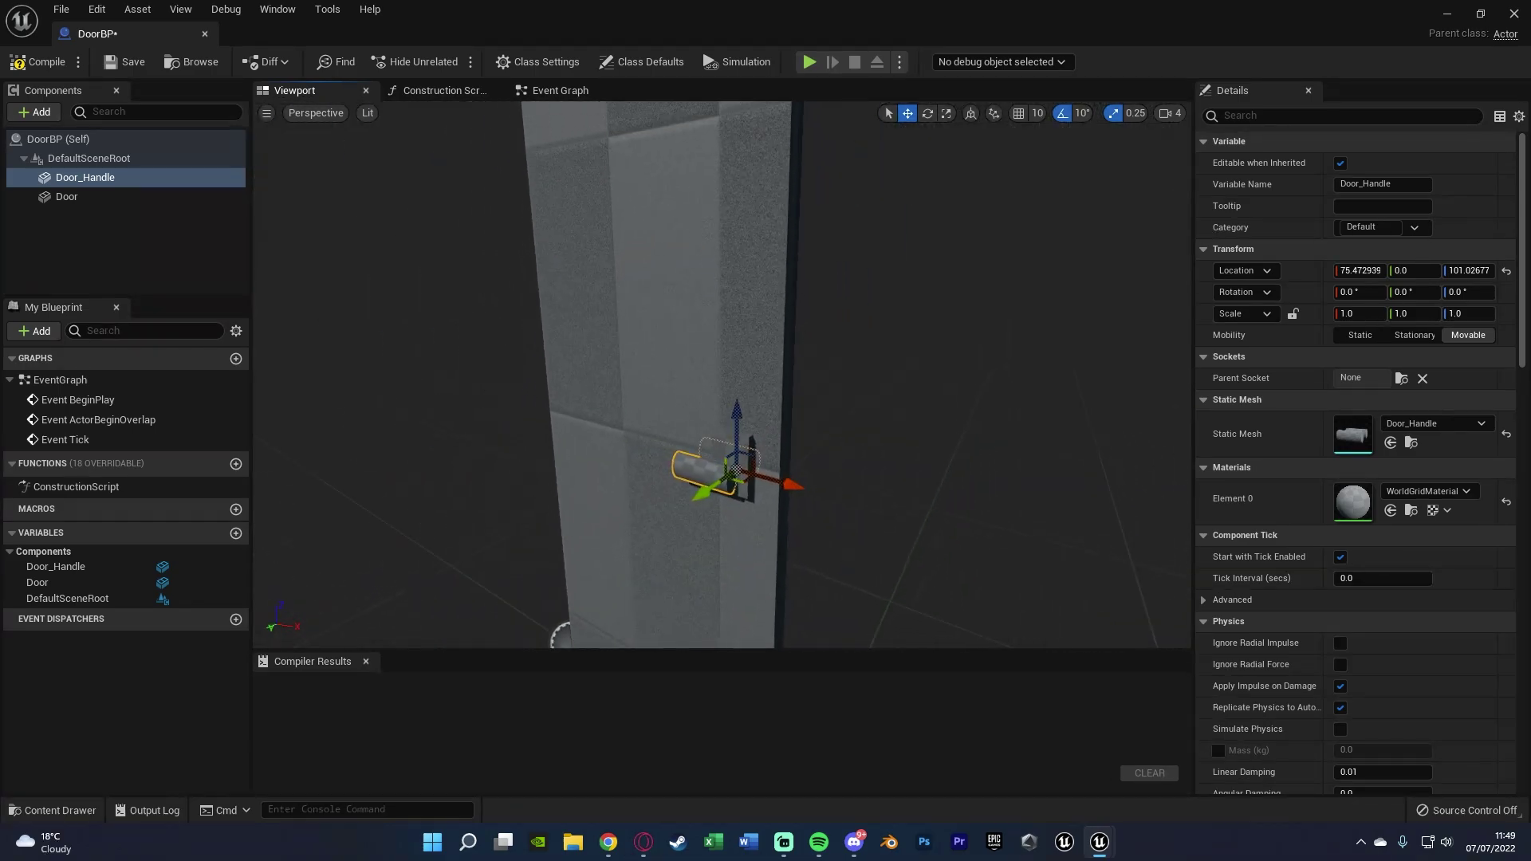
Step: Set the camera speed to 3, fine-tune Door_Handle's position on the handle plate to about X 77 and Z 105.5, and turn grid snapping on
{"action": "left_click_drag", "start_coordinate": [738, 408], "coordinate": [741, 414]}
{"action": "left_click_drag", "start_coordinate": [872, 501], "coordinate": [792, 484]}
{"action": "right_click_drag", "start_coordinate": [791, 484], "coordinate": [807, 477]}
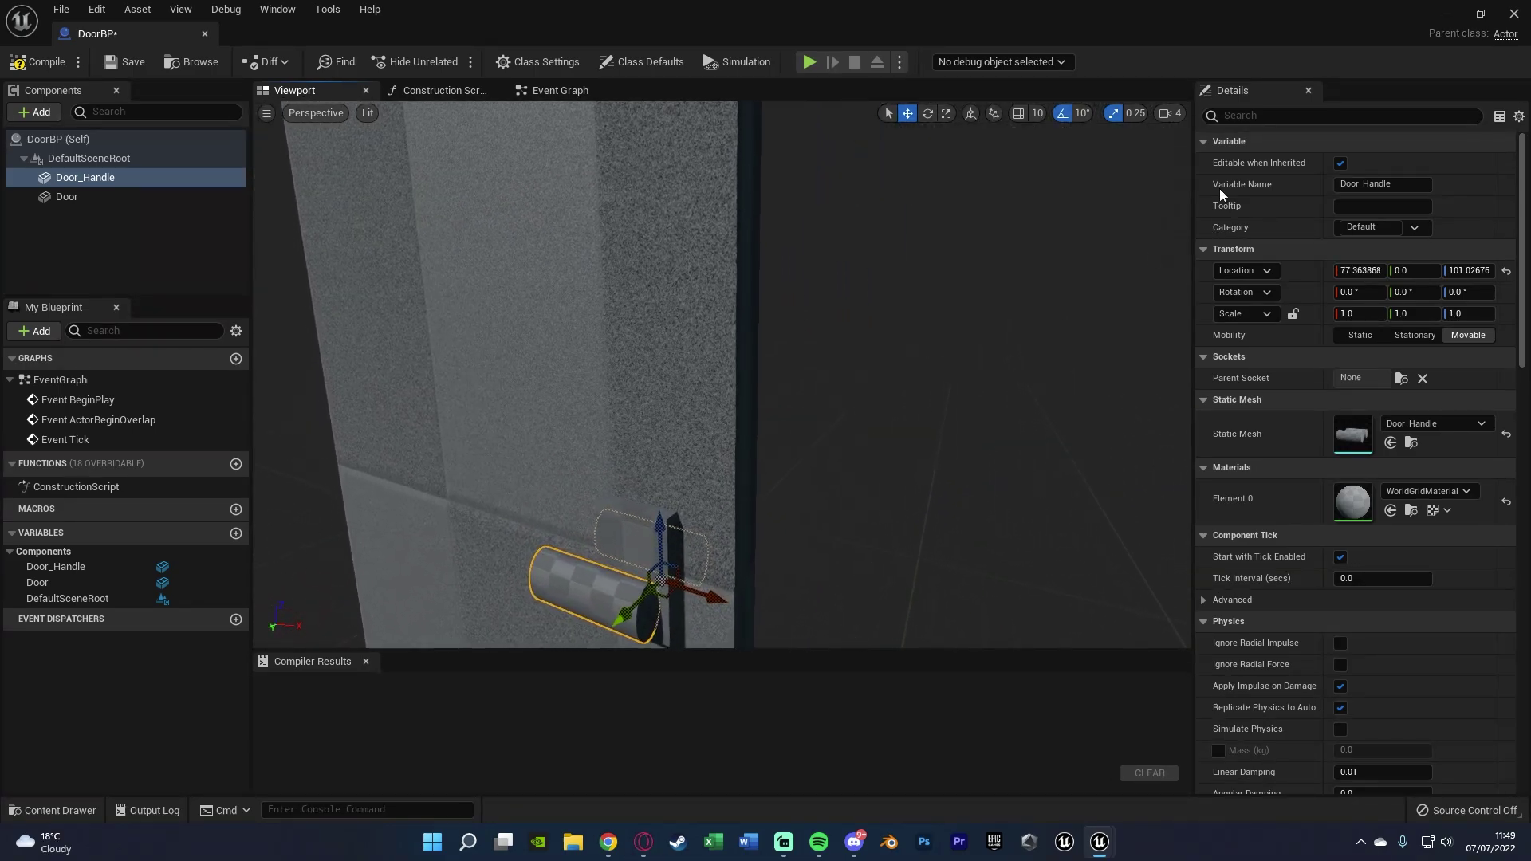
{"action": "left_click", "coordinate": [1169, 116]}
{"action": "left_click", "coordinate": [1169, 150]}
{"action": "right_click_drag", "start_coordinate": [997, 264], "coordinate": [985, 303]}
{"action": "right_click_drag", "start_coordinate": [792, 351], "coordinate": [685, 335]}
{"action": "left_click_drag", "start_coordinate": [680, 345], "coordinate": [680, 260]}
{"action": "right_click_drag", "start_coordinate": [679, 260], "coordinate": [790, 303]}
{"action": "left_click_drag", "start_coordinate": [815, 377], "coordinate": [812, 378]}
{"action": "left_click", "coordinate": [1024, 117]}
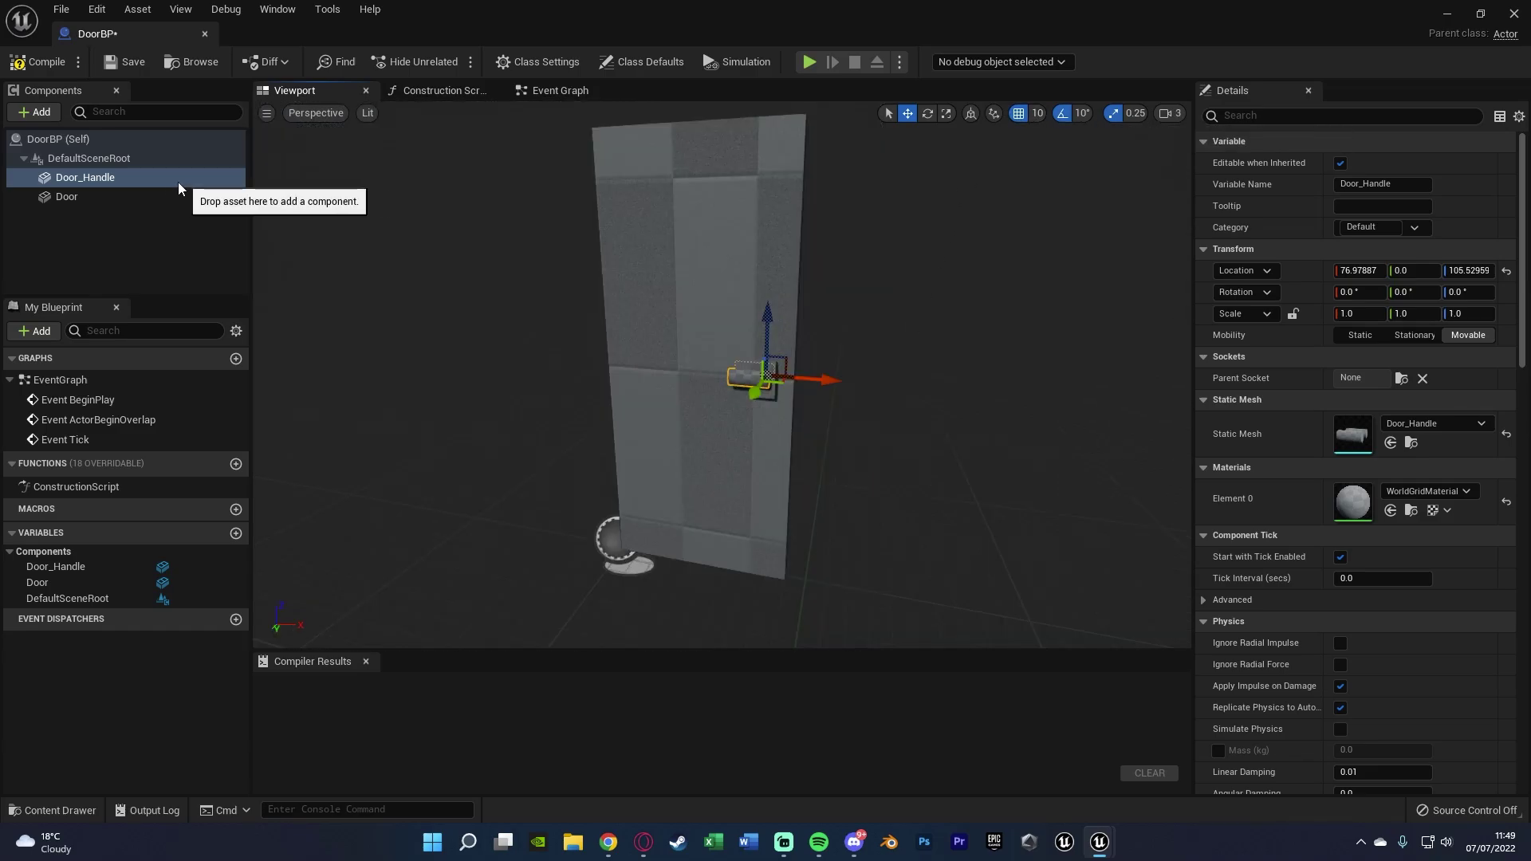
Step: Make Door_Handle a child of Door, swing the door about its pivot and back to 0°, and compile the Blueprint
{"action": "left_click_drag", "start_coordinate": [97, 177], "coordinate": [134, 198]}
{"action": "left_click", "coordinate": [79, 175]}
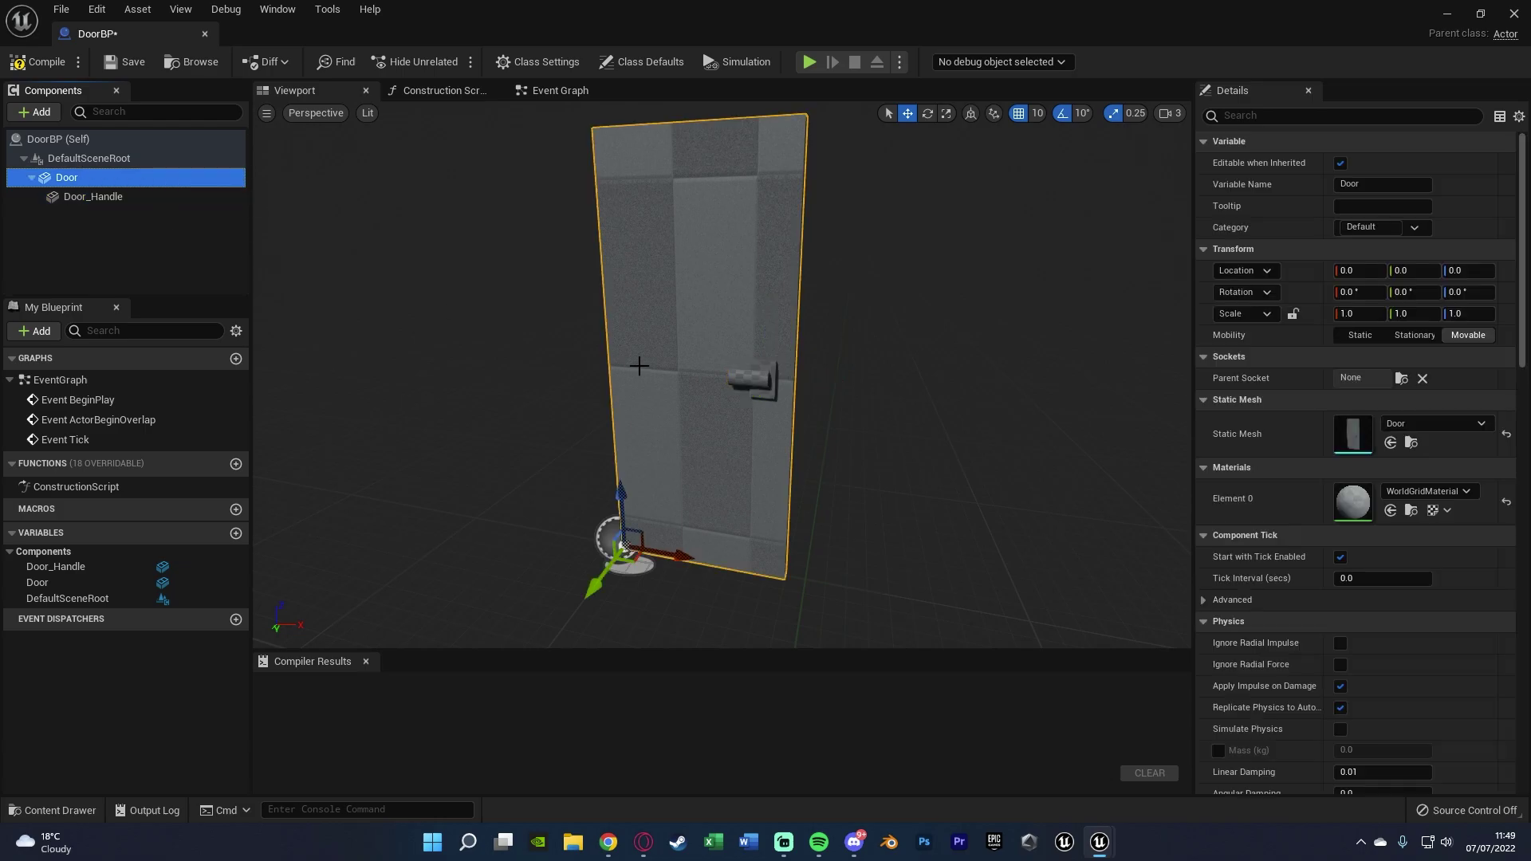
{"action": "key", "text": "e"}
{"action": "mouse_move", "coordinate": [642, 599]}
{"action": "left_mouse_down"}
{"action": "mouse_move", "coordinate": [678, 597]}
{"action": "mouse_move", "coordinate": [650, 595]}
{"action": "left_mouse_up"}
{"action": "key", "text": "w"}
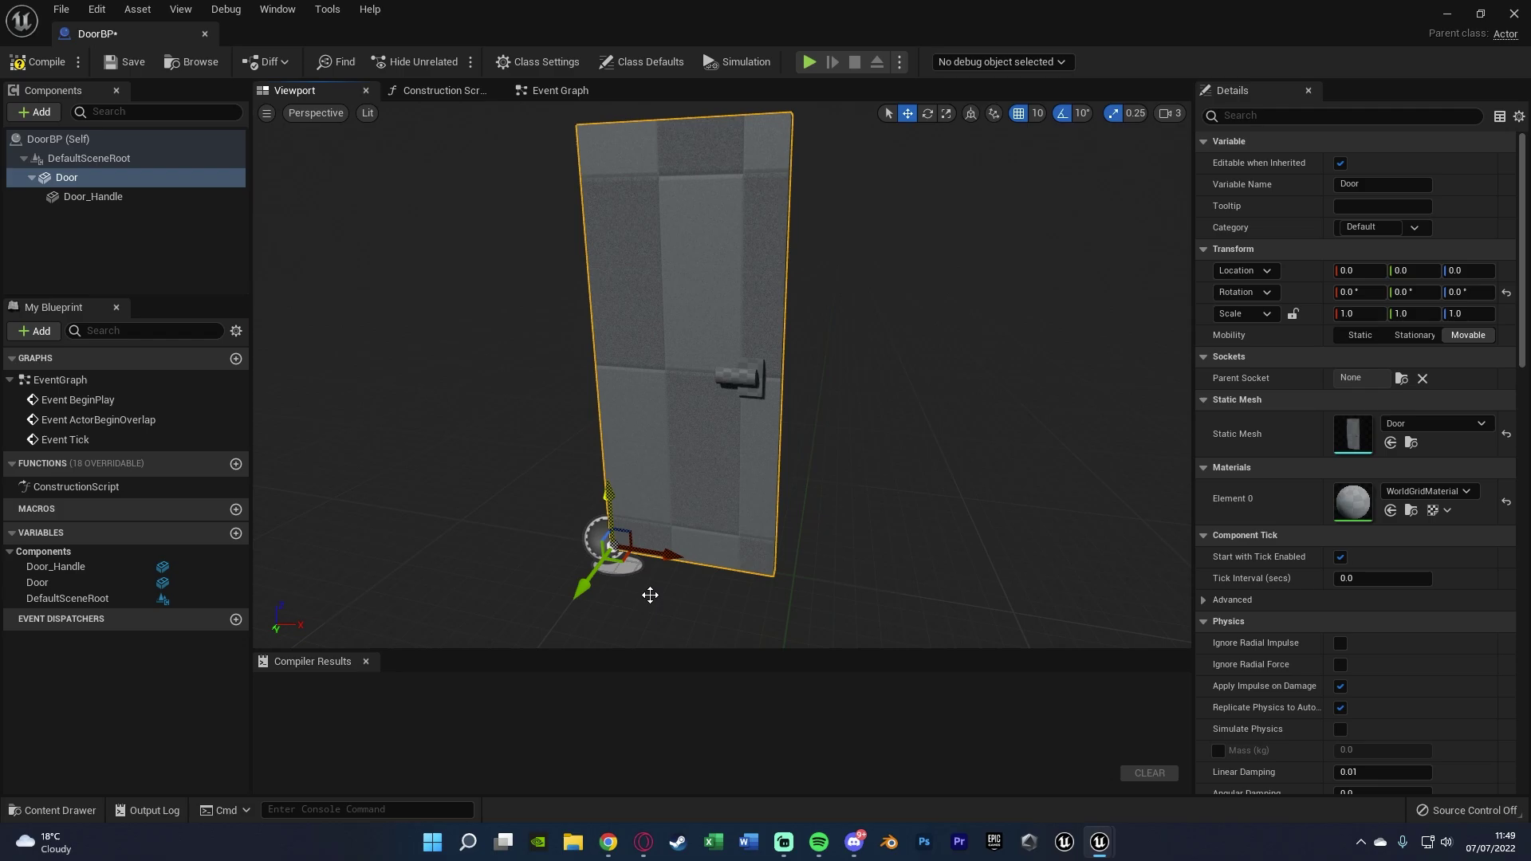
{"action": "left_click", "coordinate": [38, 62]}
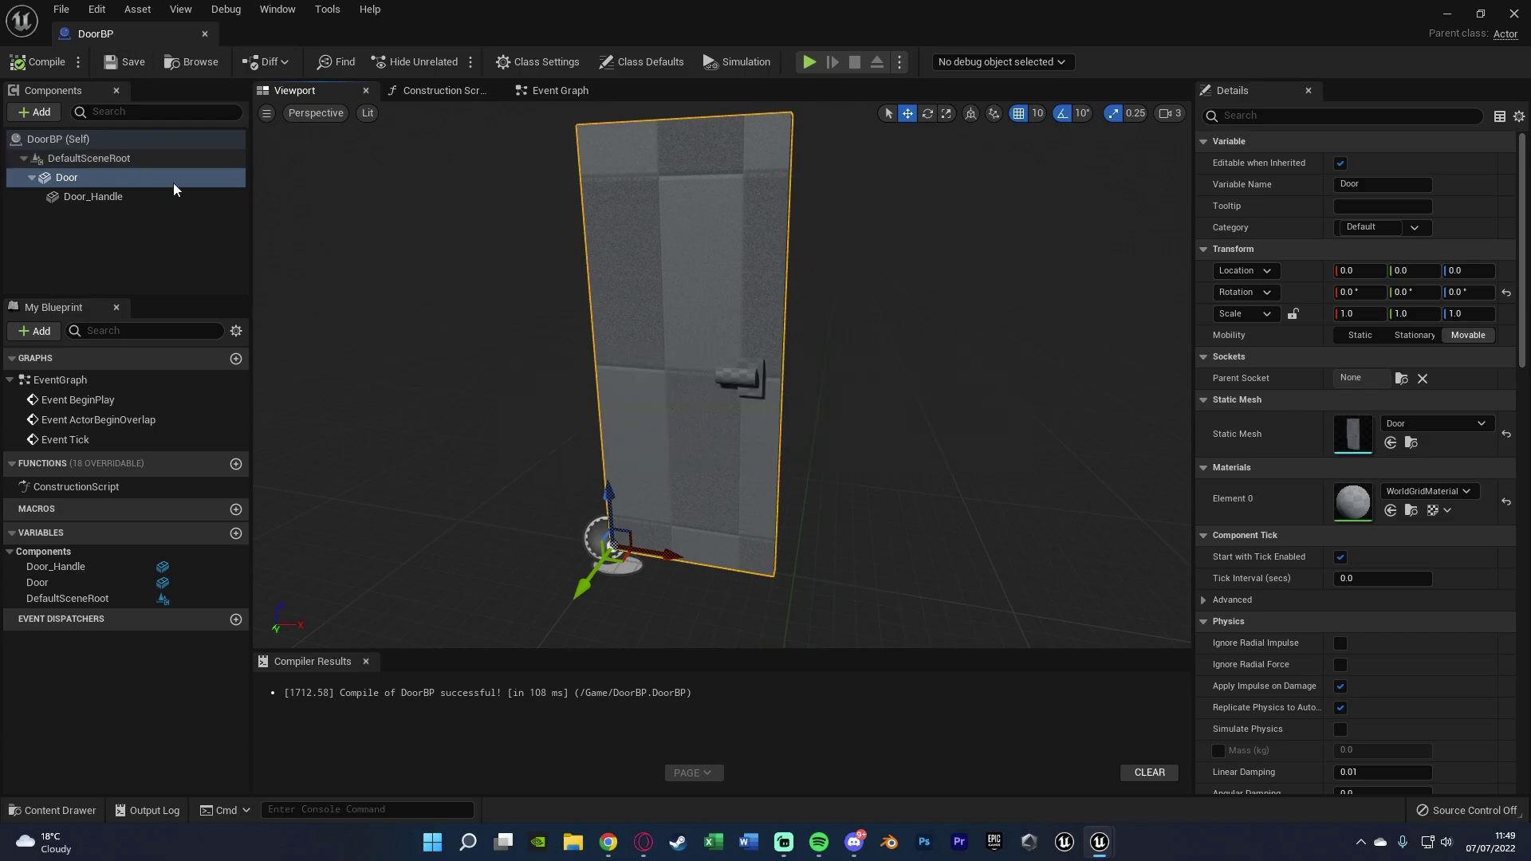
Step: Add a Box Collision component under DefaultSceneRoot with its default name
{"action": "left_click", "coordinate": [175, 240]}
{"action": "key", "text": "s"}
{"action": "mouse_move", "coordinate": [718, 375]}
{"action": "right_mouse_down"}
{"action": "mouse_move", "coordinate": [738, 378]}
{"action": "mouse_move", "coordinate": [722, 371]}
{"action": "right_mouse_up"}
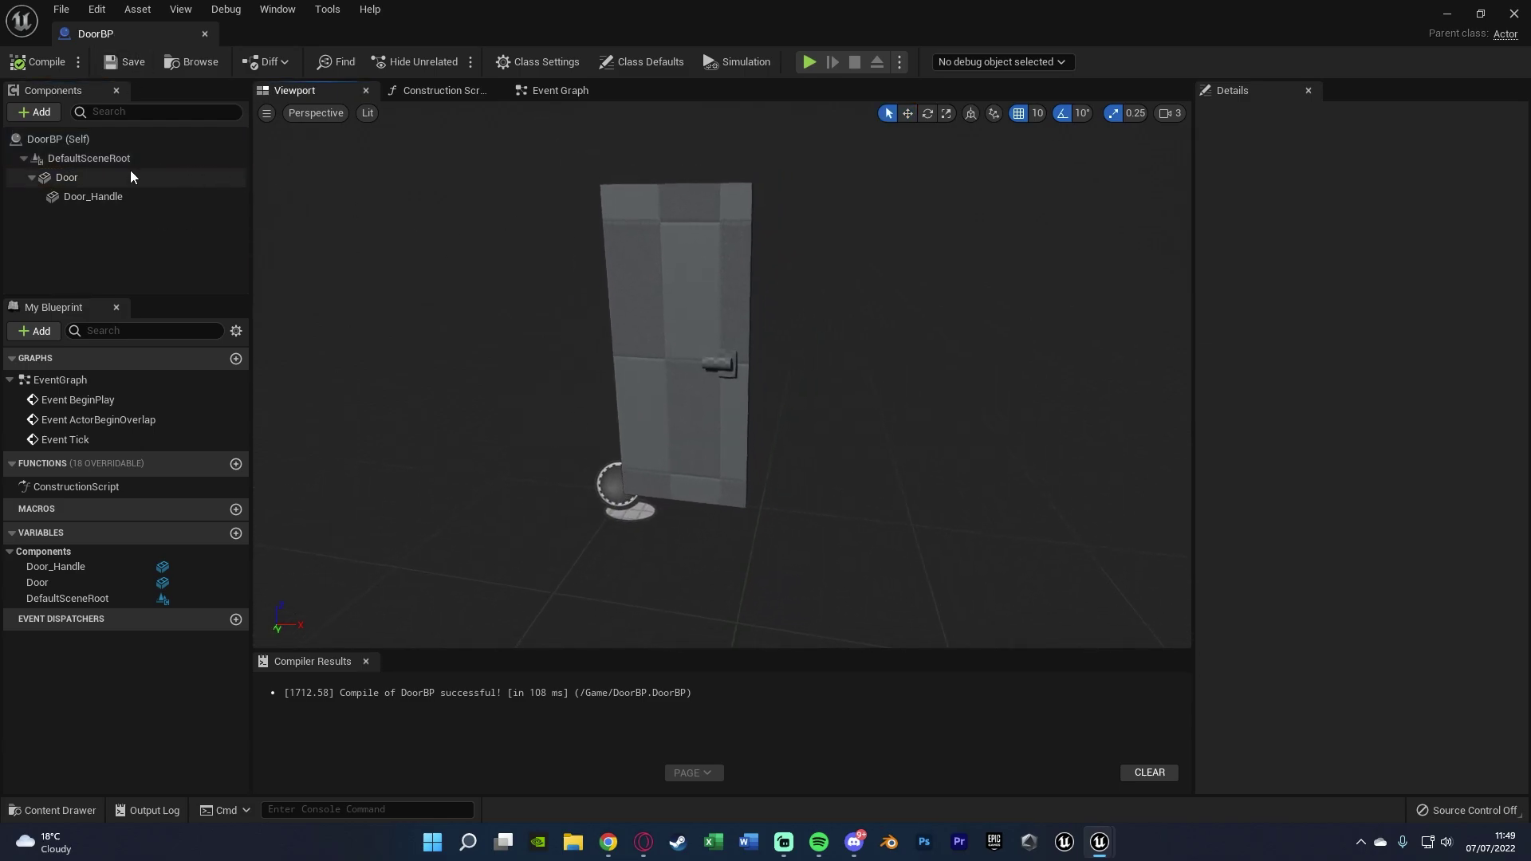
{"action": "left_click", "coordinate": [38, 113]}
{"action": "type", "text": "bo"}
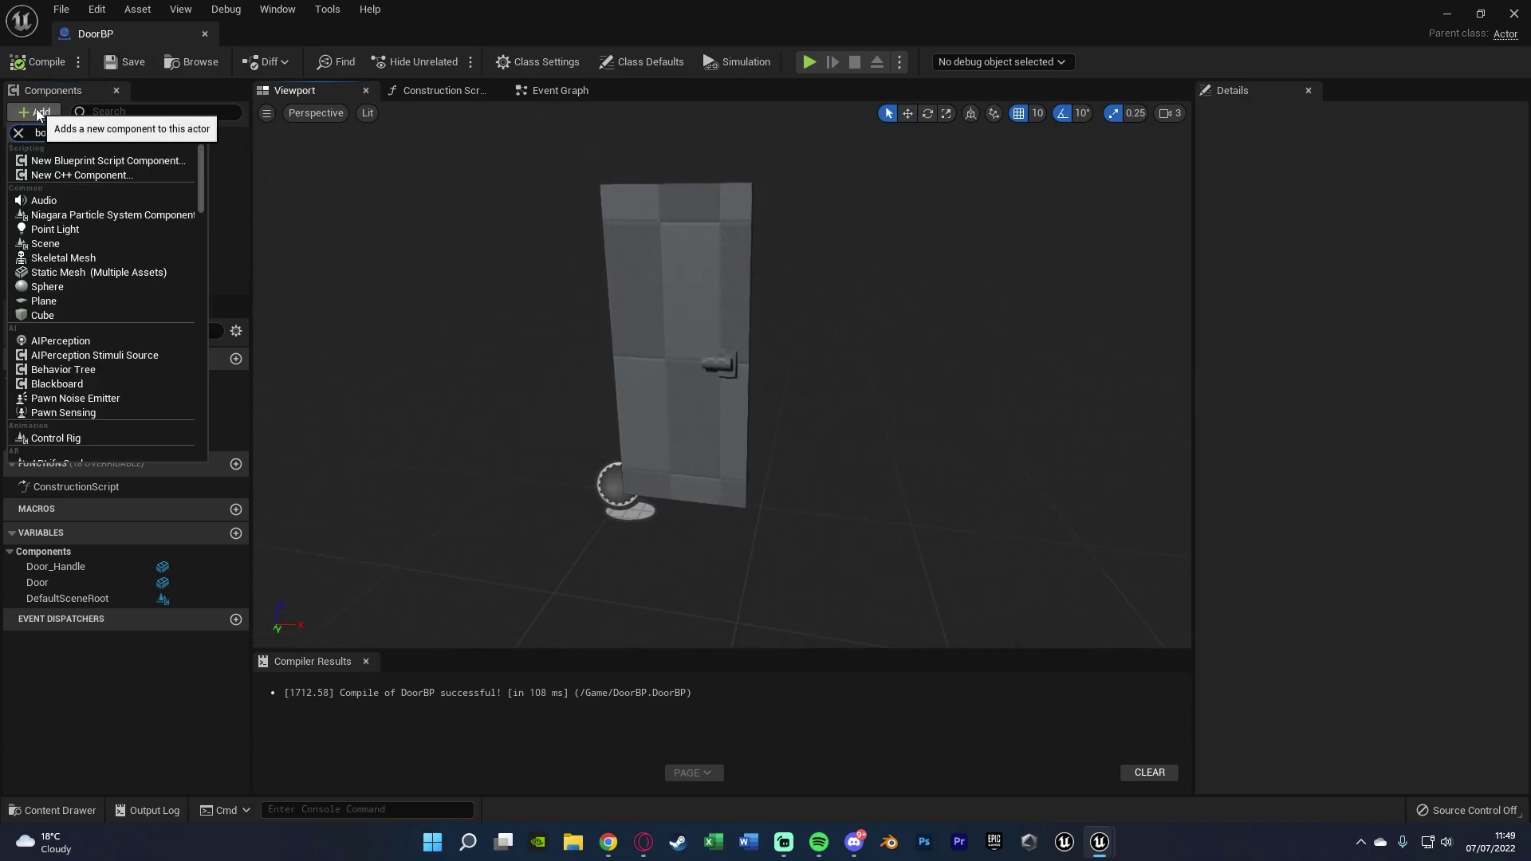
{"action": "type", "text": "x"}
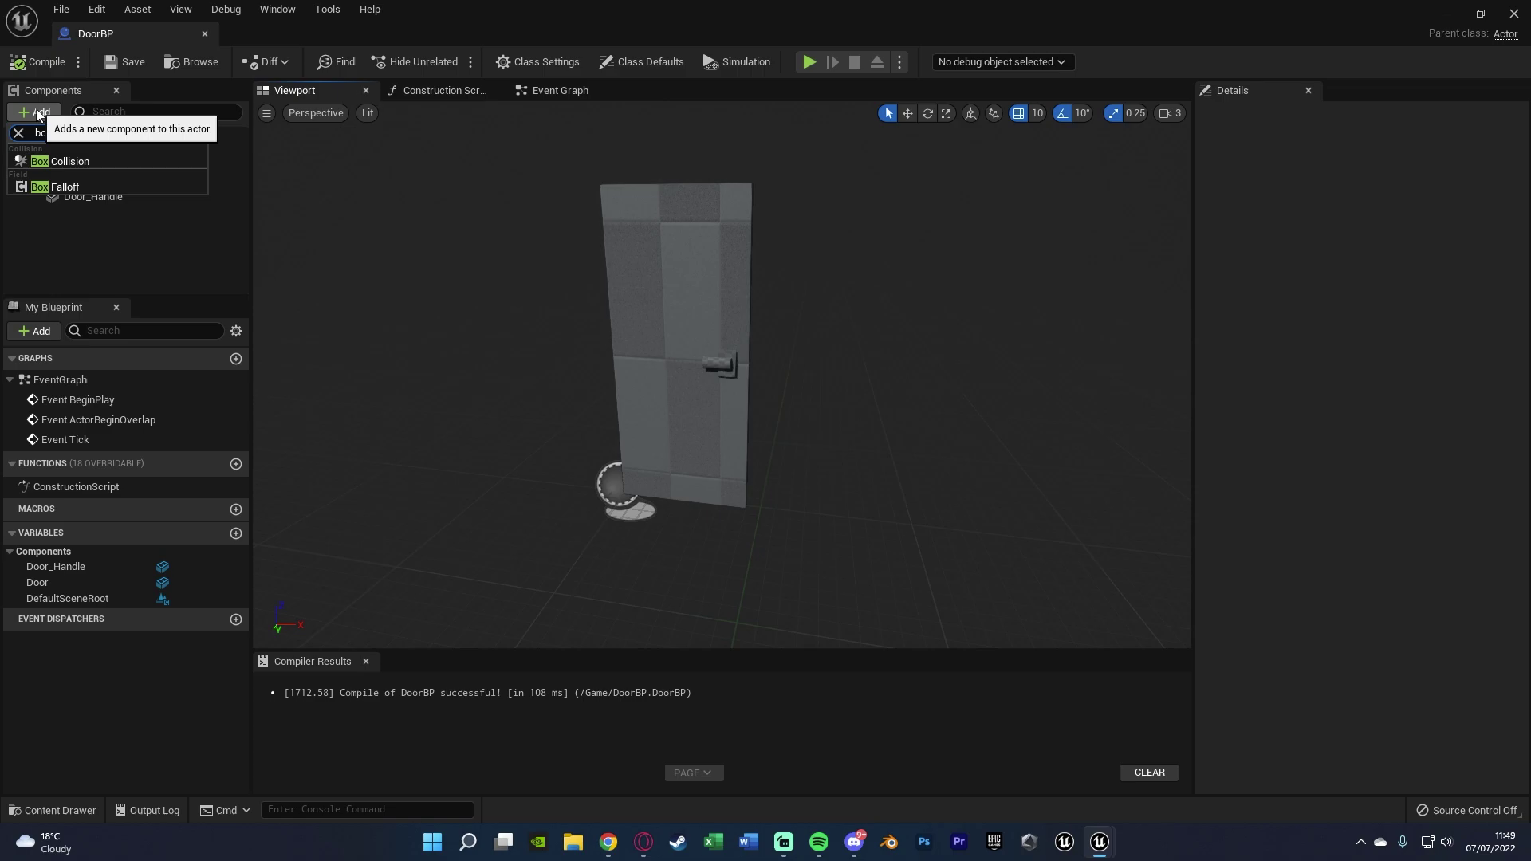
{"action": "left_click", "coordinate": [60, 161]}
Step: Scale the Box collision to 5, 6, 5 and move it to X 40, Y 0, Z 100 so it surrounds the door
{"action": "right_click_drag", "start_coordinate": [721, 465], "coordinate": [735, 470]}
{"action": "key", "text": "s"}
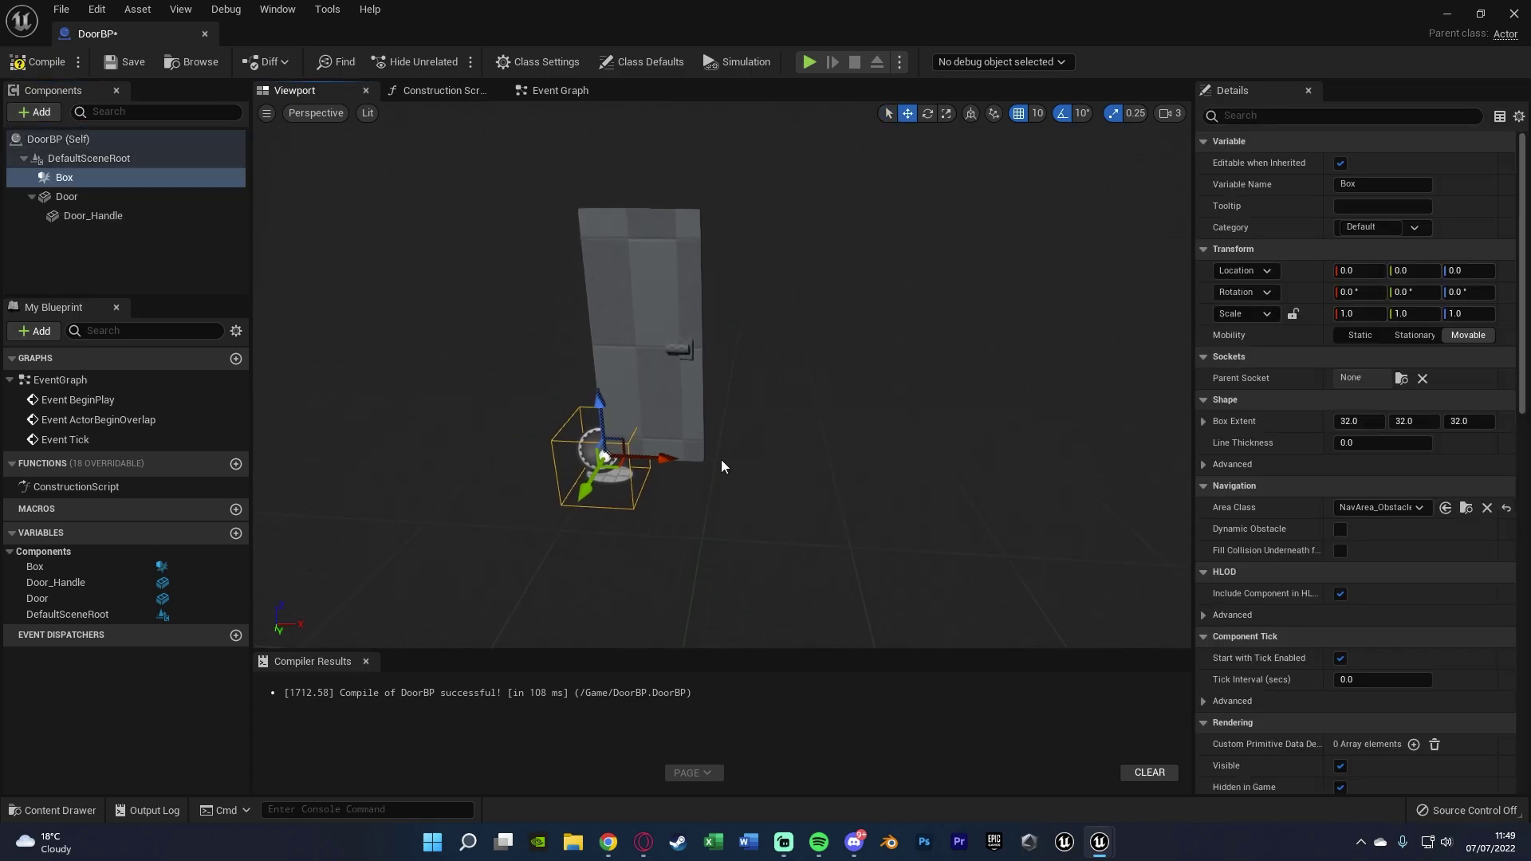
{"action": "key", "text": "r"}
{"action": "left_click_drag", "start_coordinate": [650, 460], "coordinate": [753, 466]}
{"action": "left_click_drag", "start_coordinate": [581, 489], "coordinate": [515, 630]}
{"action": "key", "text": "w"}
{"action": "key", "text": "r"}
{"action": "left_click_drag", "start_coordinate": [608, 410], "coordinate": [599, 283]}
{"action": "key", "text": "w"}
{"action": "left_click_drag", "start_coordinate": [650, 353], "coordinate": [754, 359]}
{"action": "key", "text": "r"}
{"action": "key", "text": "w"}
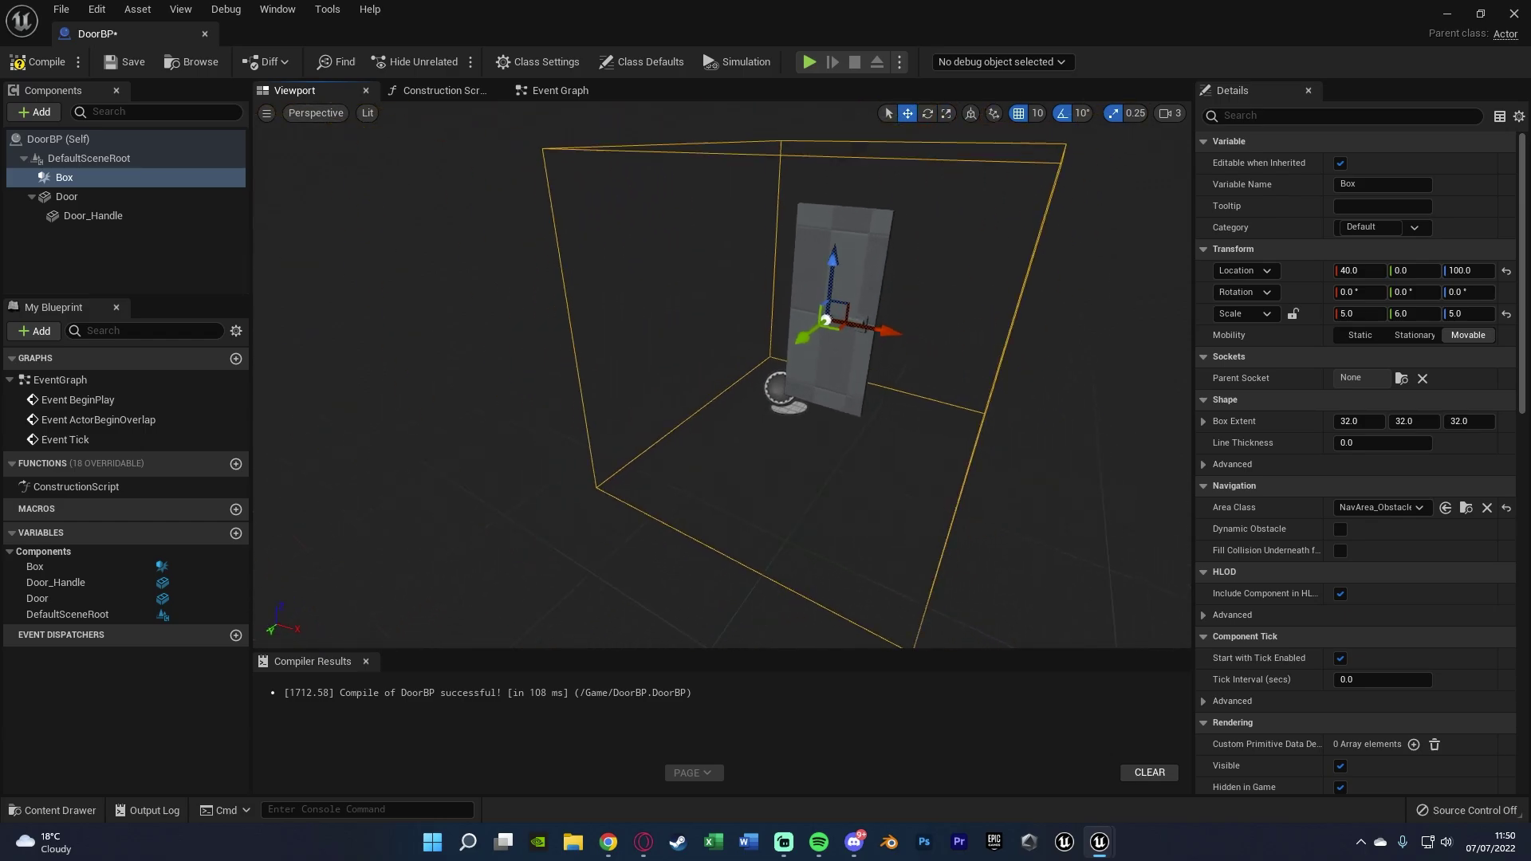